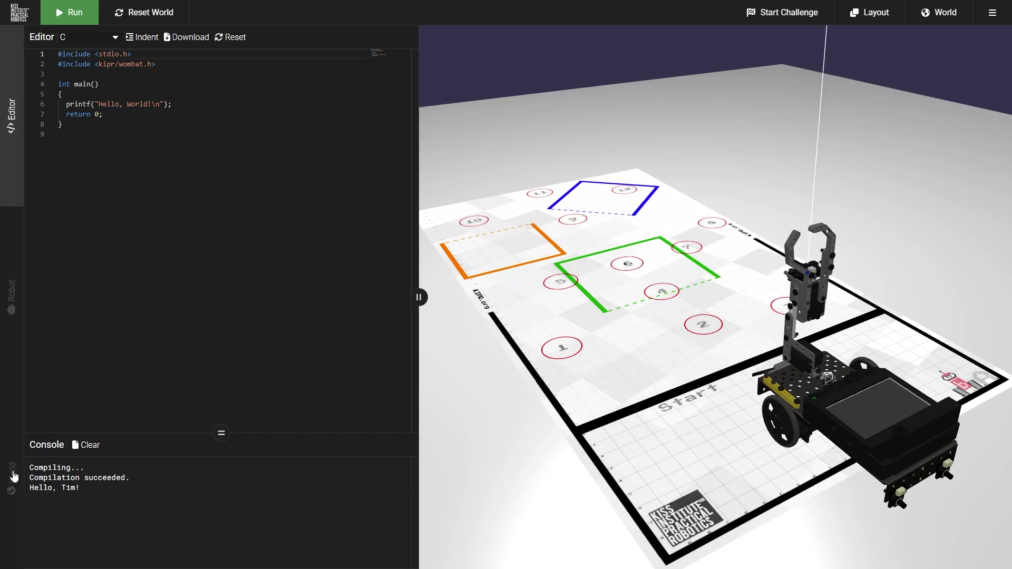
Step: Open the Robot panel to show the start location, servo positions and motor readouts
click(16, 296)
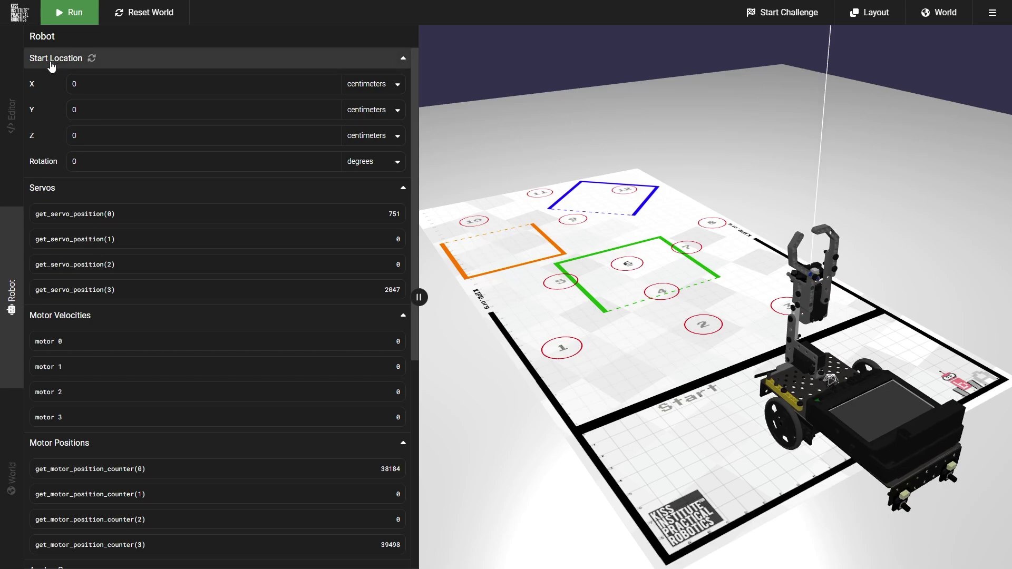
scroll(63, 320, down, 2)
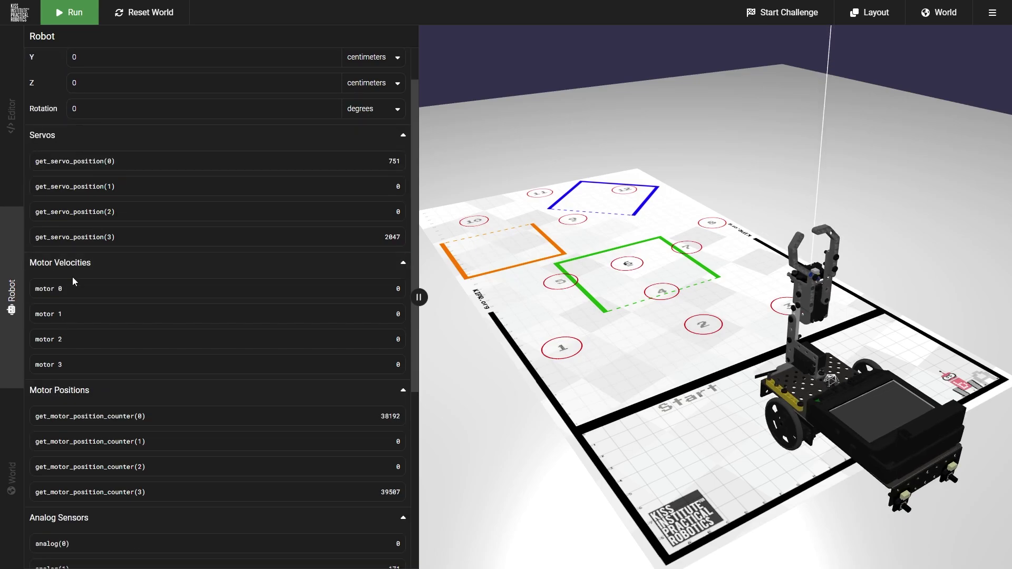
scroll(68, 343, down, 2)
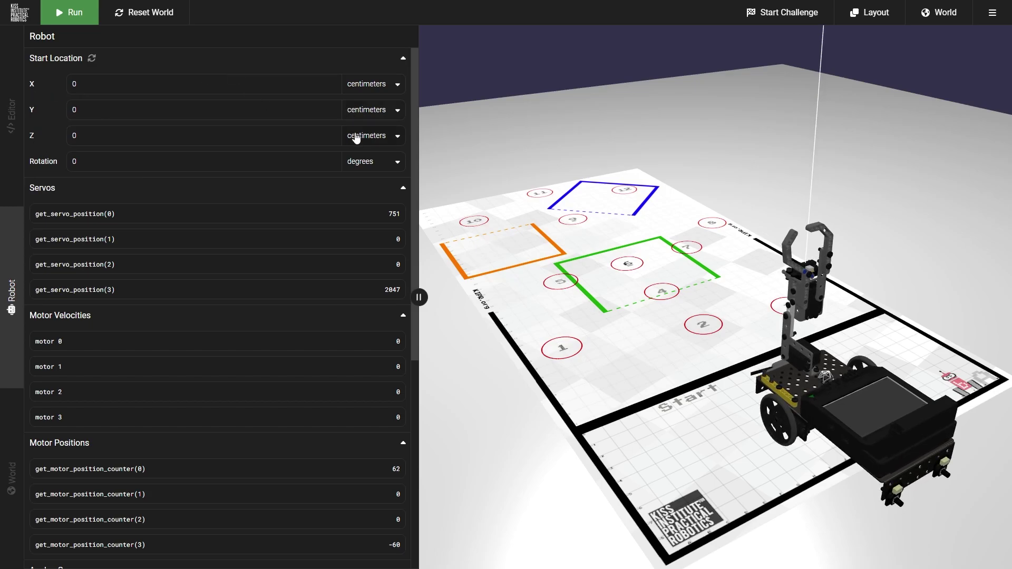
Step: Check the X distance and rotation angle unit options, keeping centimeters and degrees
click(359, 87)
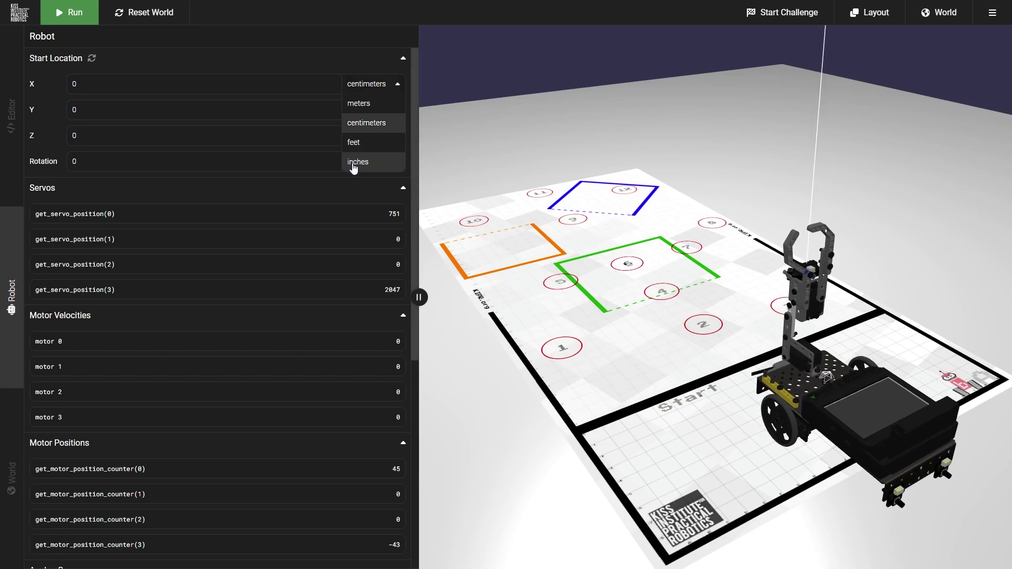
click(356, 84)
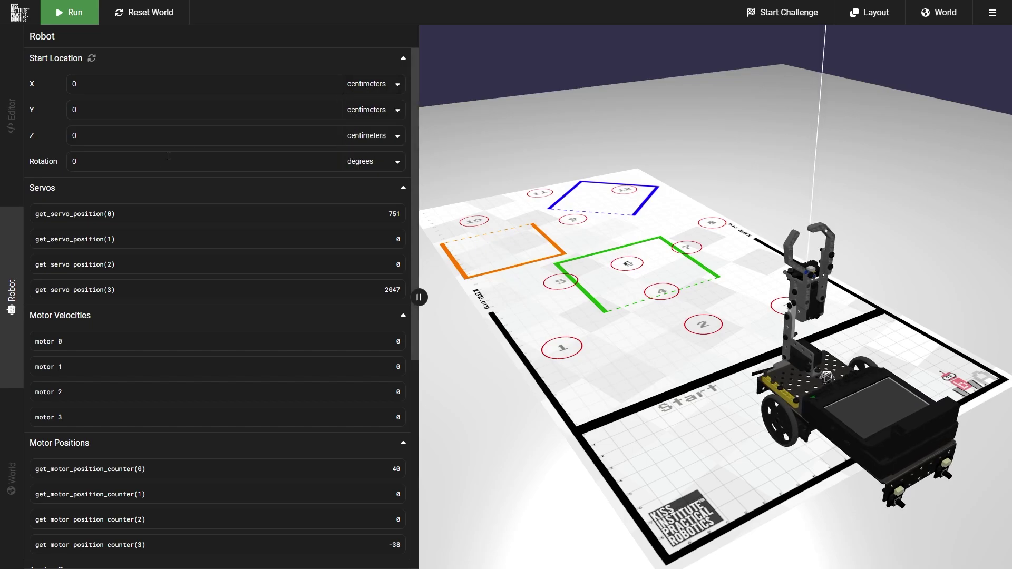
click(370, 164)
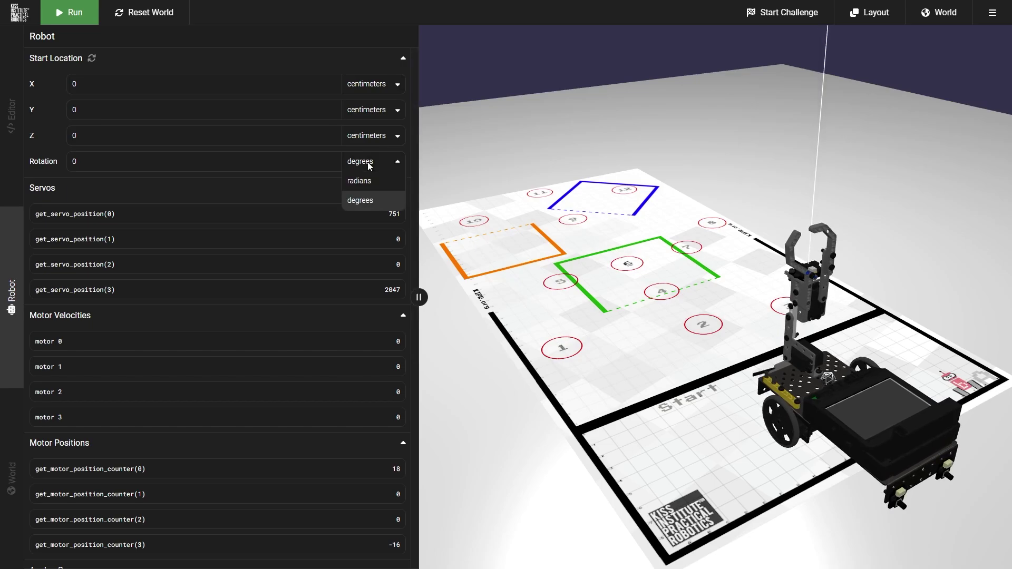
click(367, 162)
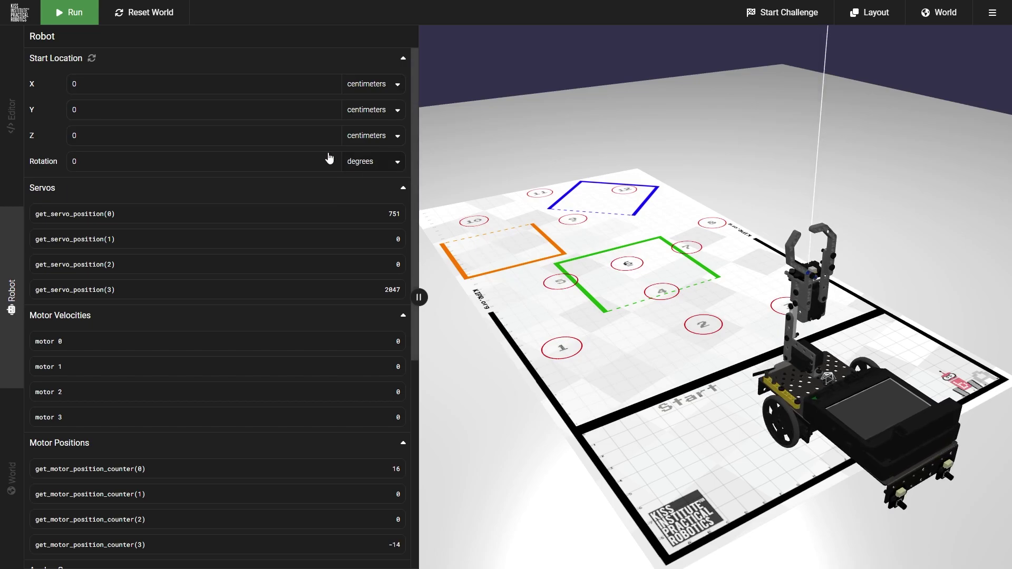
Step: Set the start X to -20 and Z to 50, leaving Y at 0
double_click(72, 83)
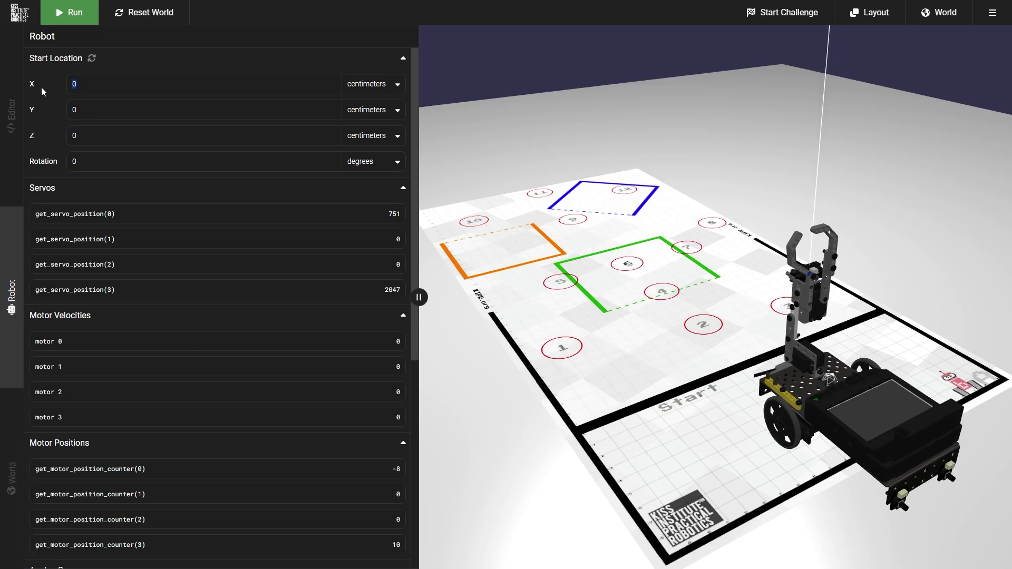
text(20)
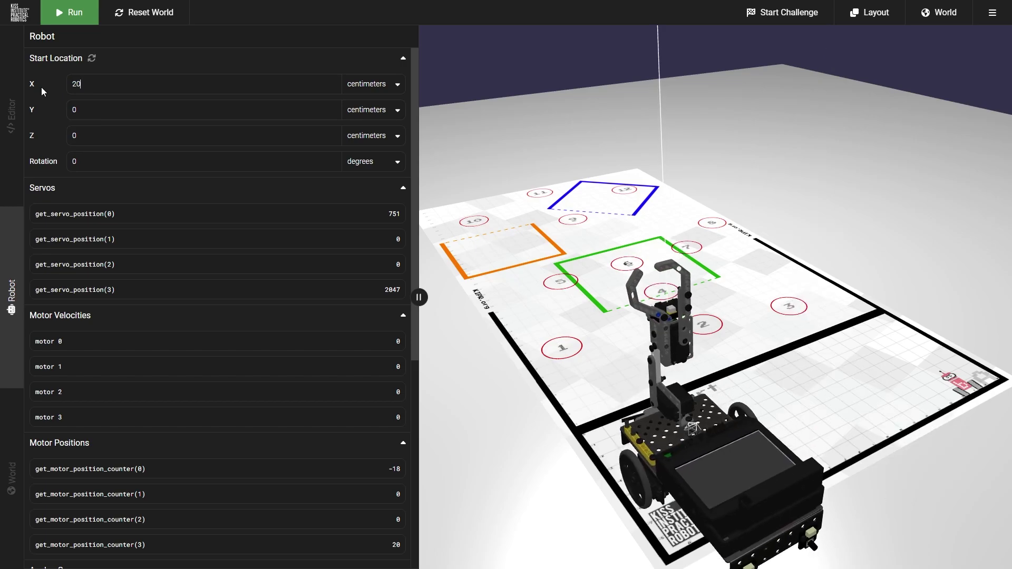
drag(84, 82, 61, 81)
text(-20)
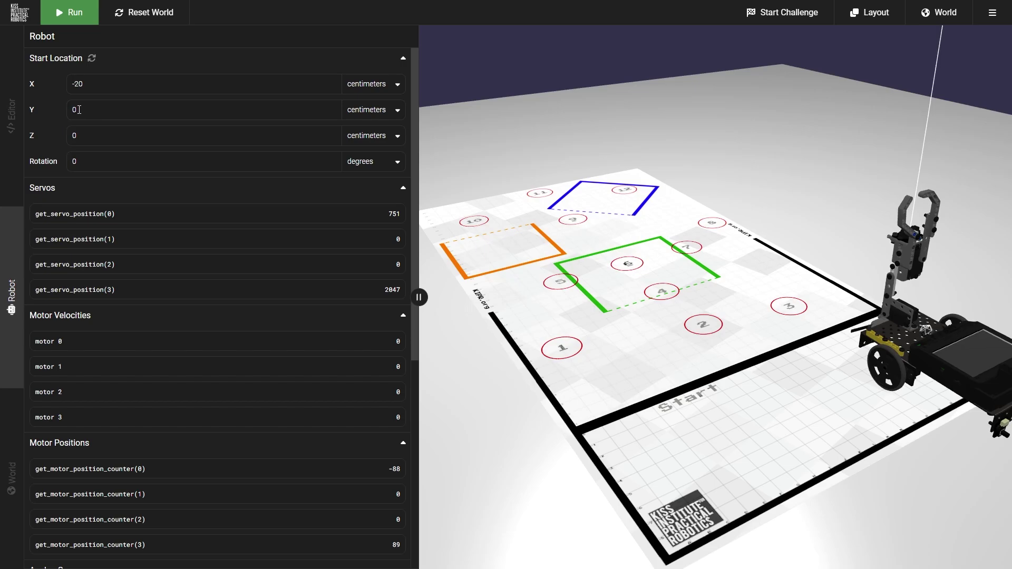
text(1)
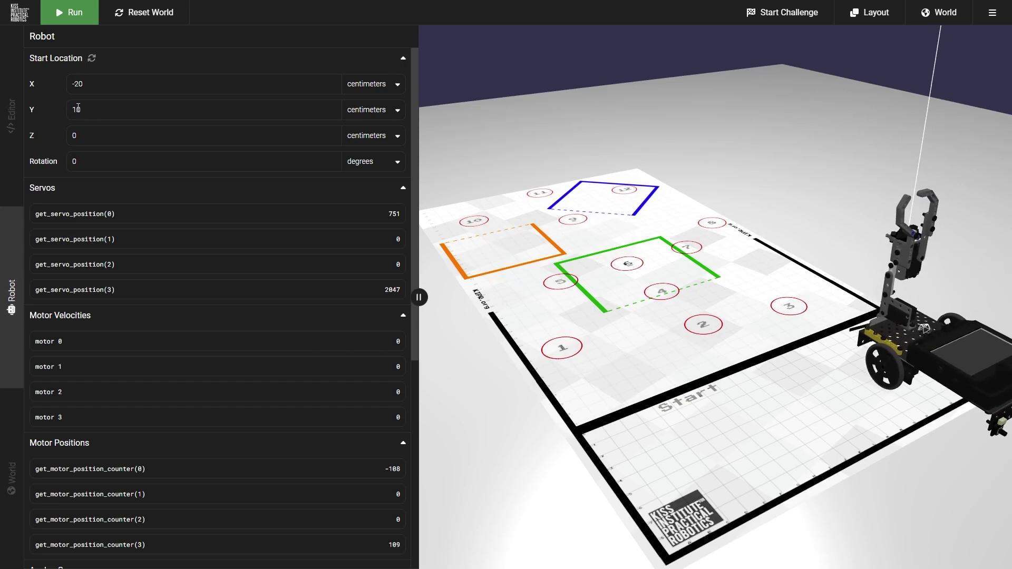
key(BackSpace)
text(5)
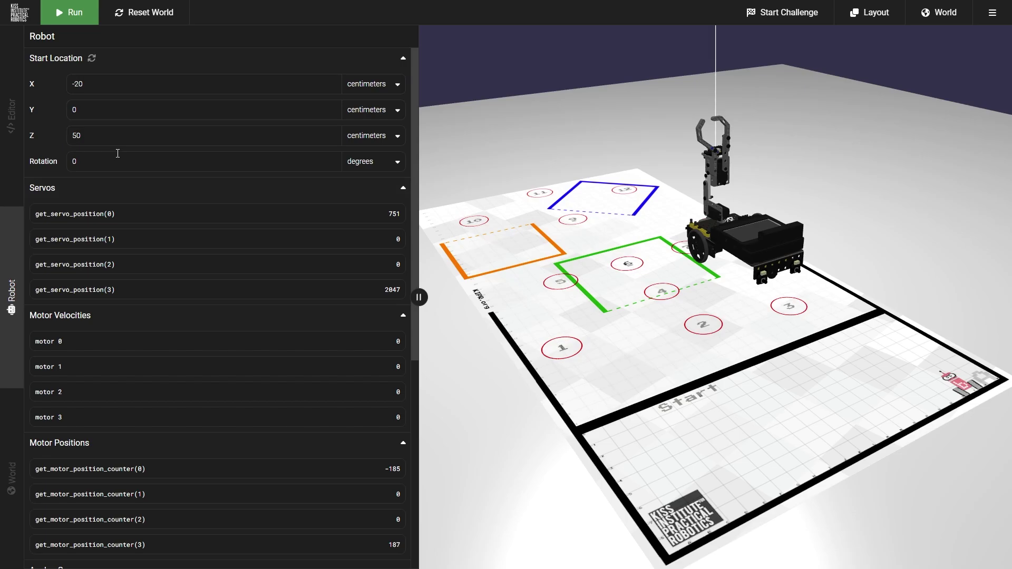
Step: Change the start Z to -50 and the rotation to -90 degrees
text(-)
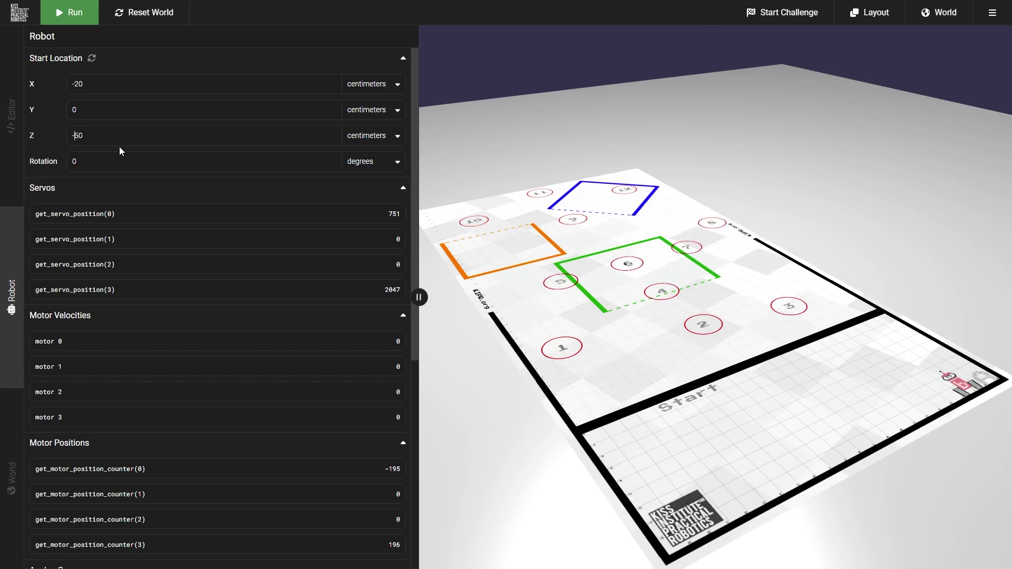
drag(477, 264, 561, 267)
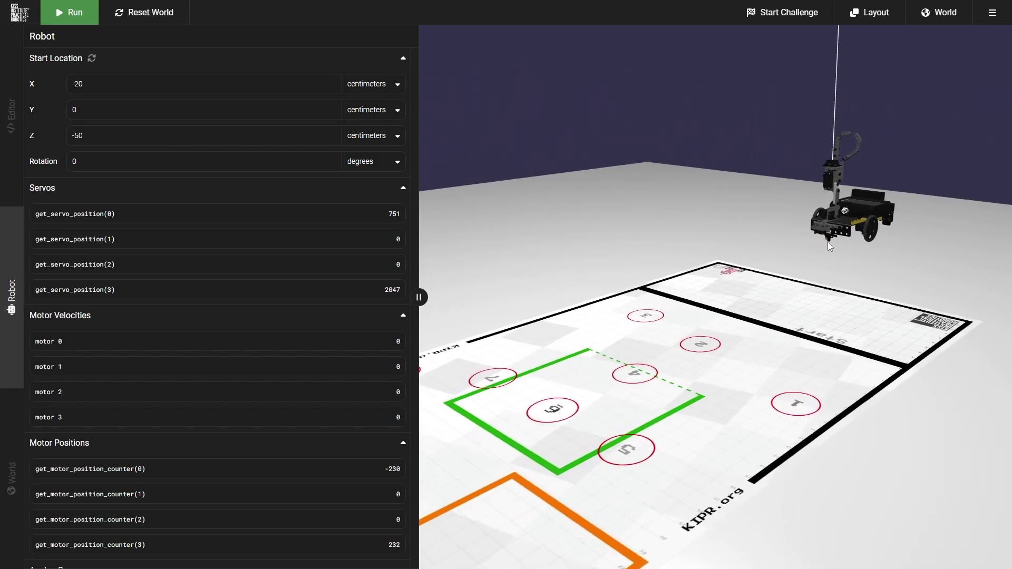
double_click(81, 161)
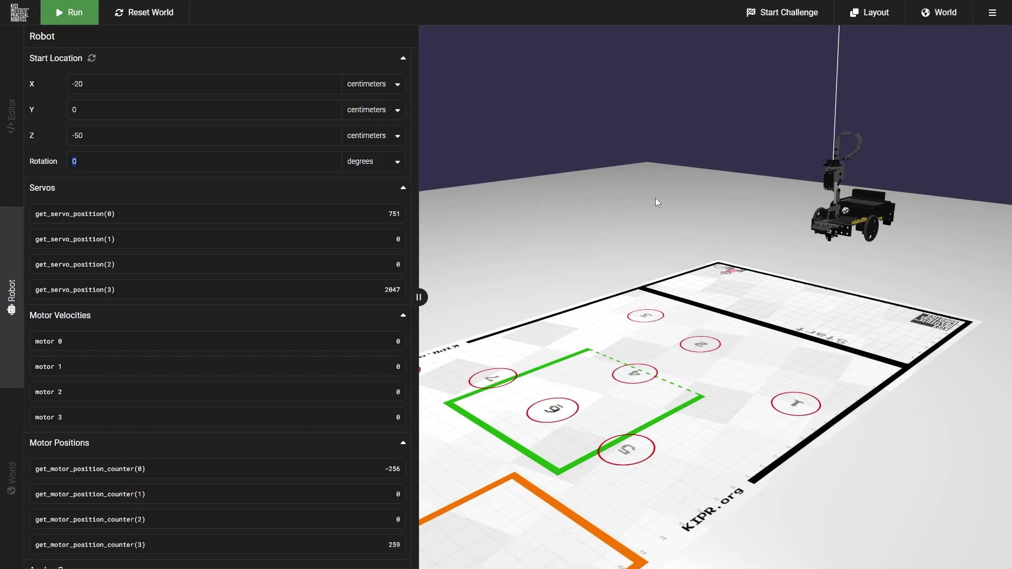
text(90)
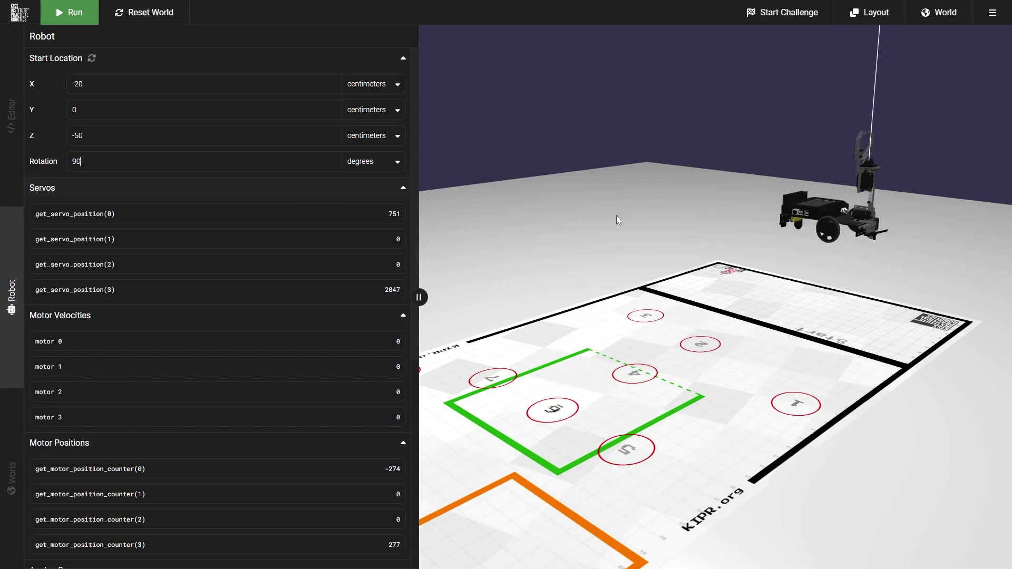
drag(807, 298, 802, 306)
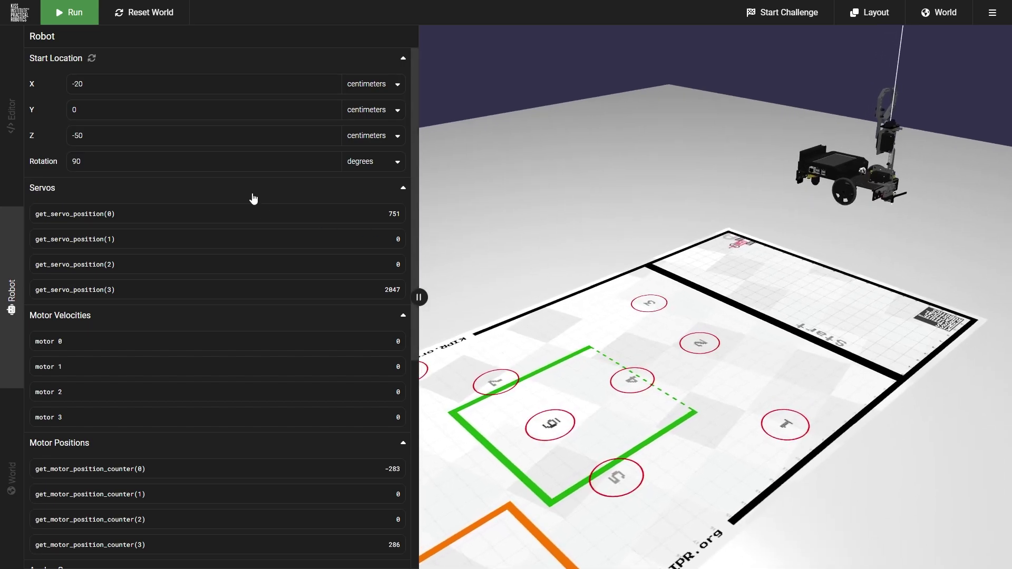
click(74, 161)
text(-)
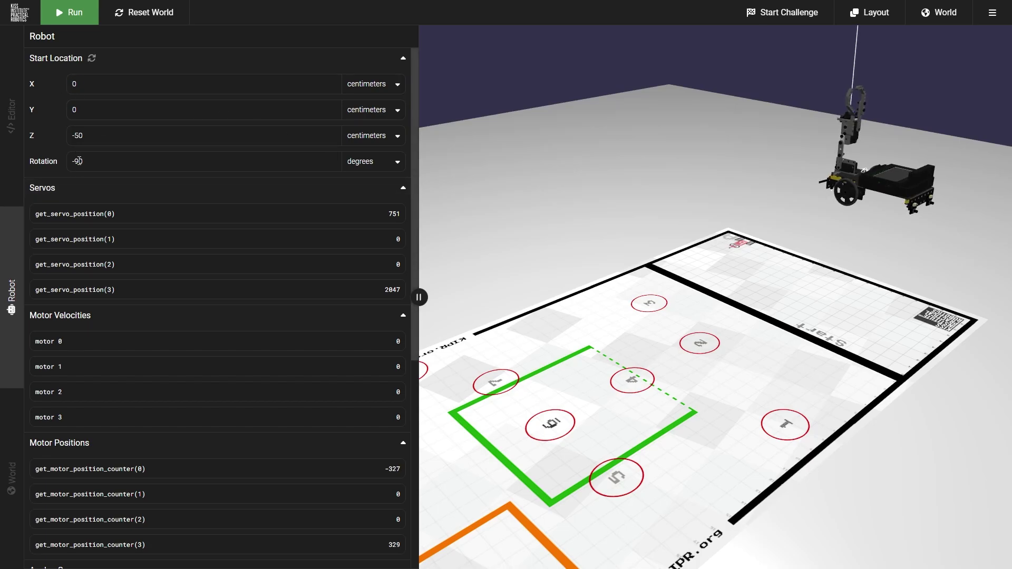
Step: Return rotation to 0, then show Z as 19.685 inches before switching back to centimeters
drag(78, 161, 63, 166)
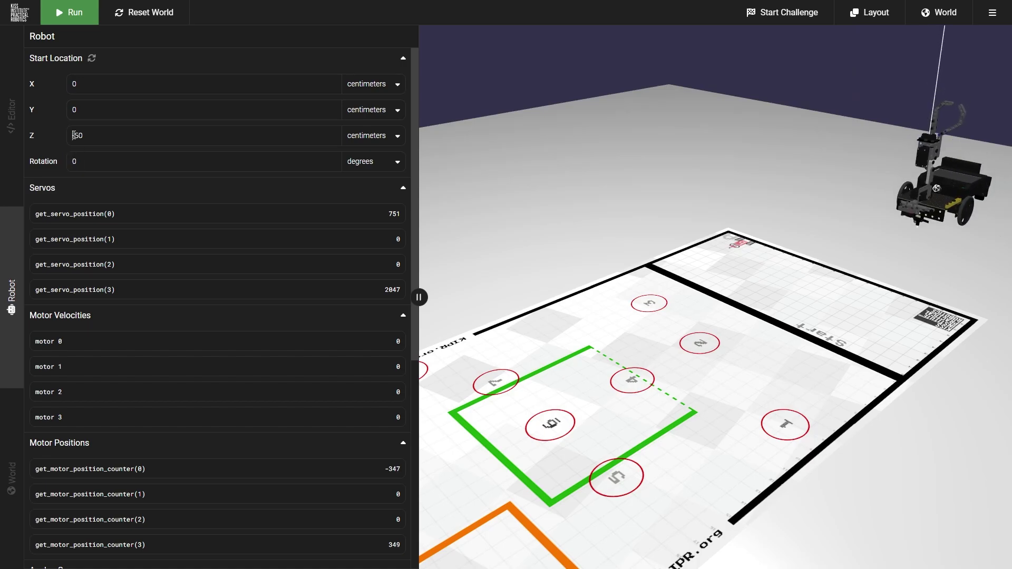
drag(562, 397, 338, 237)
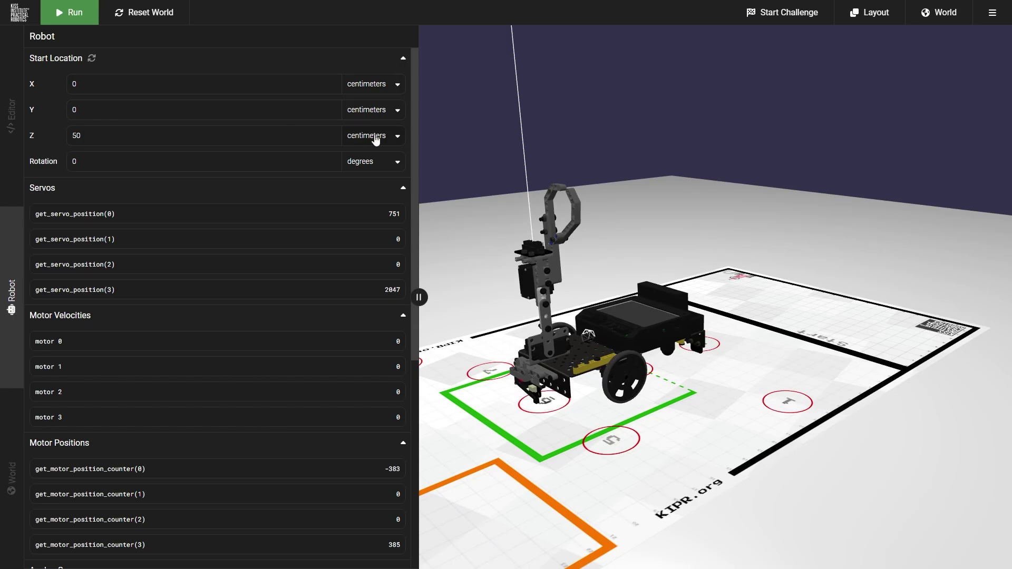
click(371, 136)
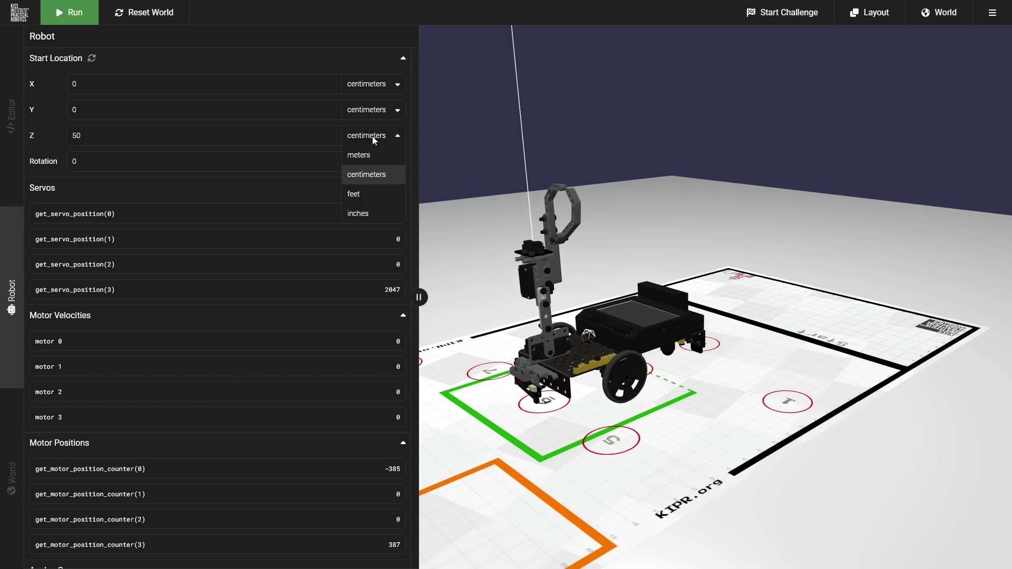
click(364, 213)
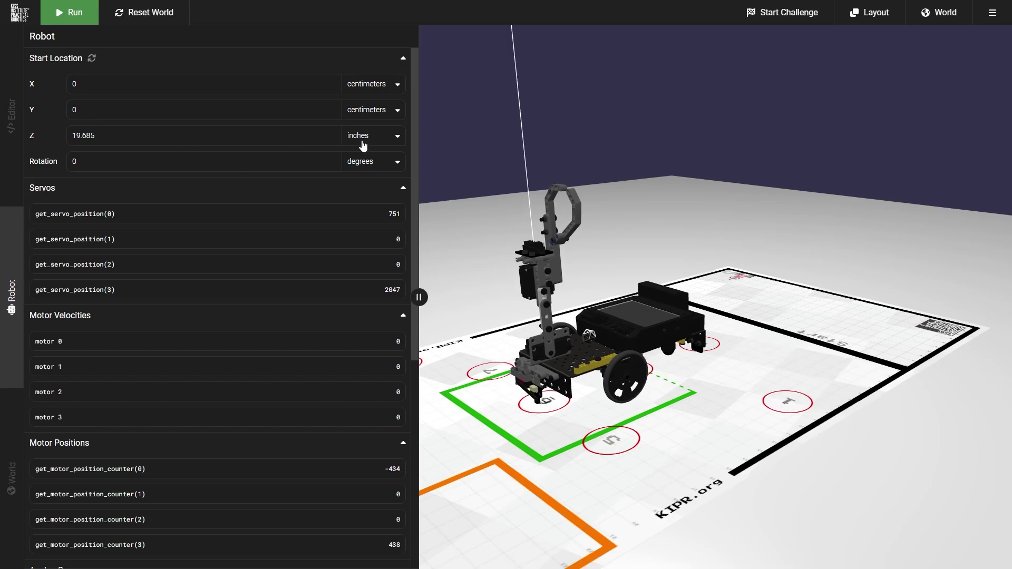
click(393, 140)
click(369, 174)
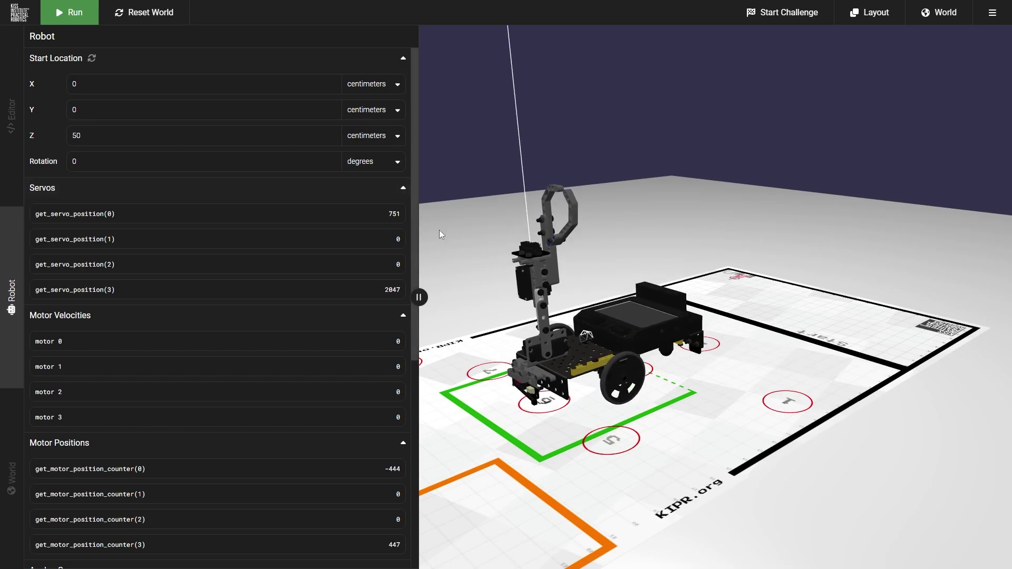
Step: Orbit the 3D view to look down on the board
drag(617, 419, 481, 377)
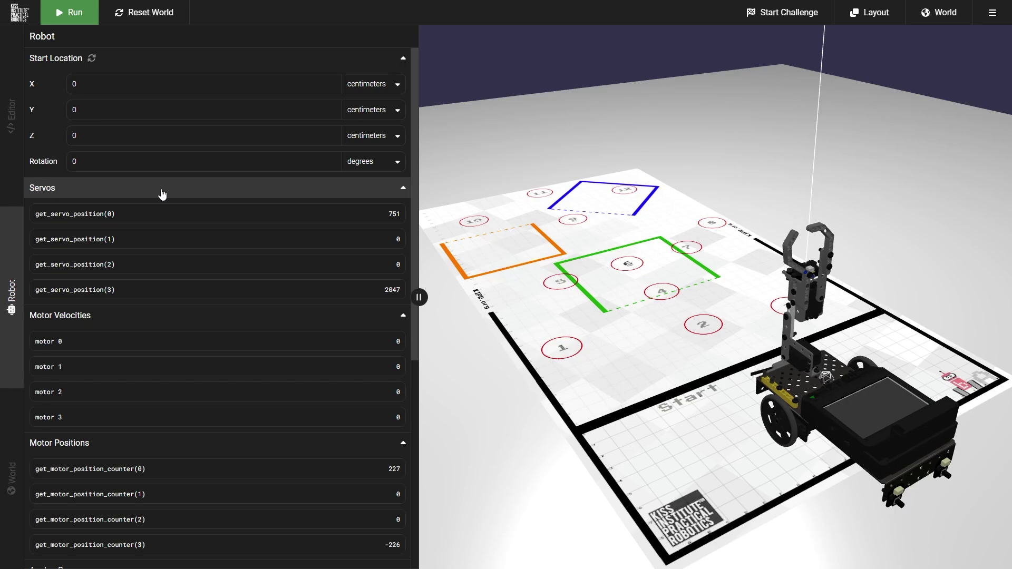
Step: View the program that sets servo 0 to 1900, then return to the robot readouts
click(13, 151)
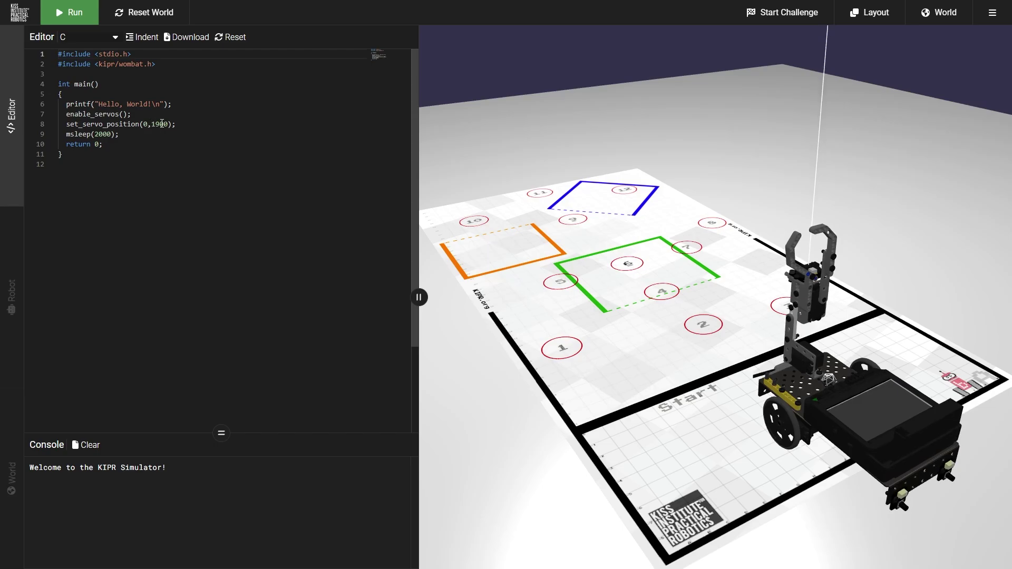
click(12, 295)
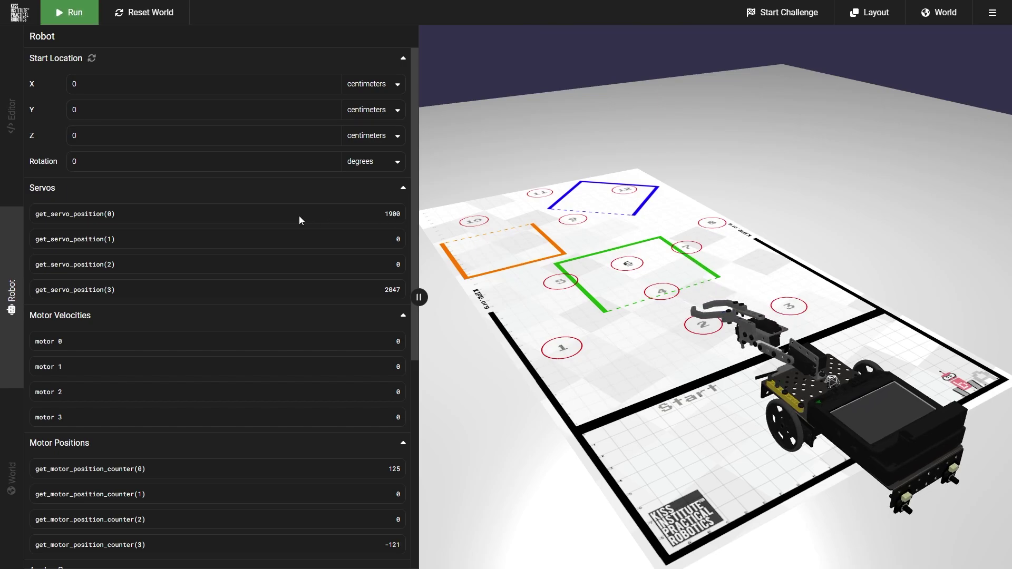
Step: Show live graphs of servo 0's position and motor 0's velocity
click(200, 214)
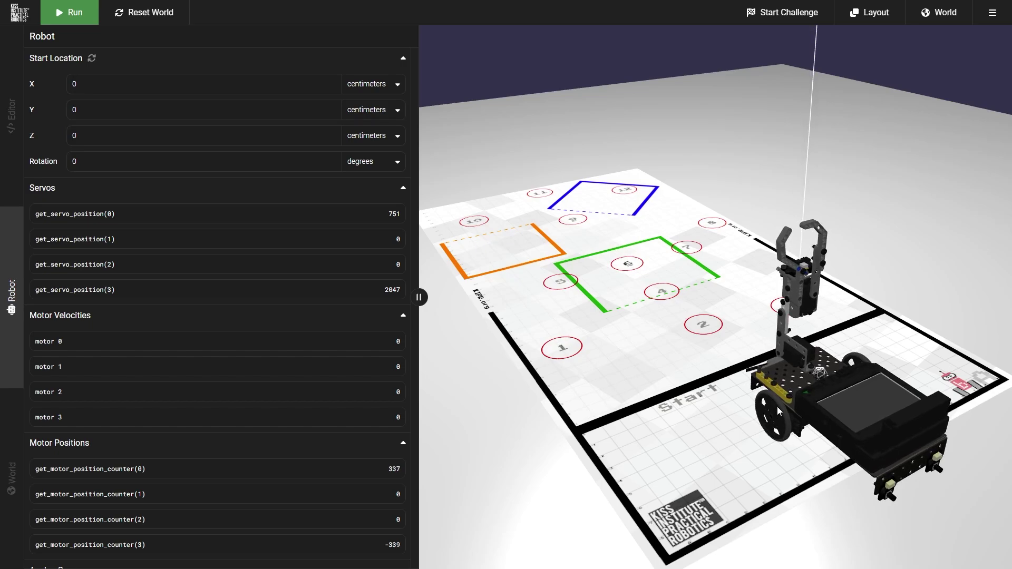
click(56, 341)
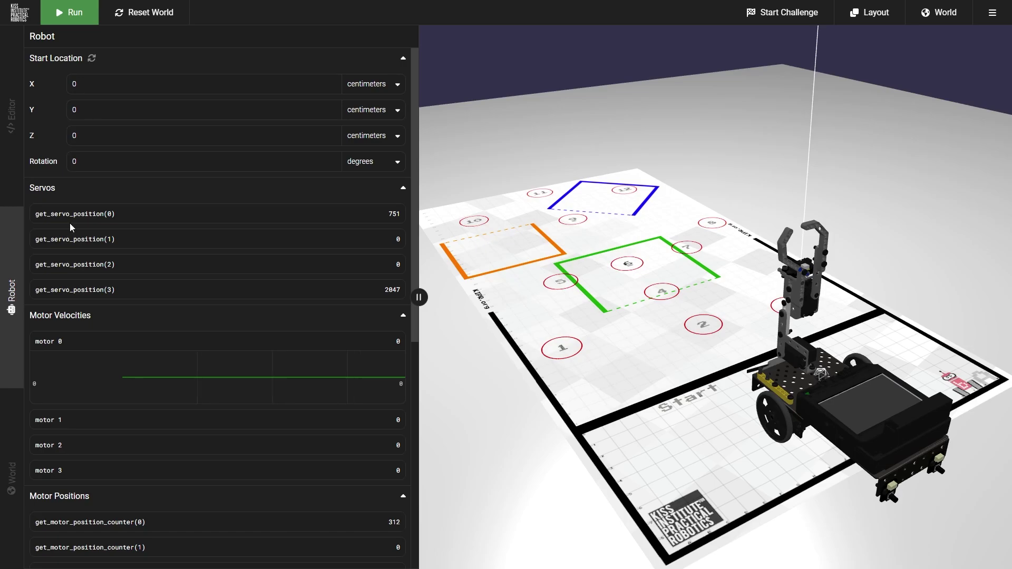
Step: Check the program code, toggle motor 0's velocity graph, and run the program
click(11, 115)
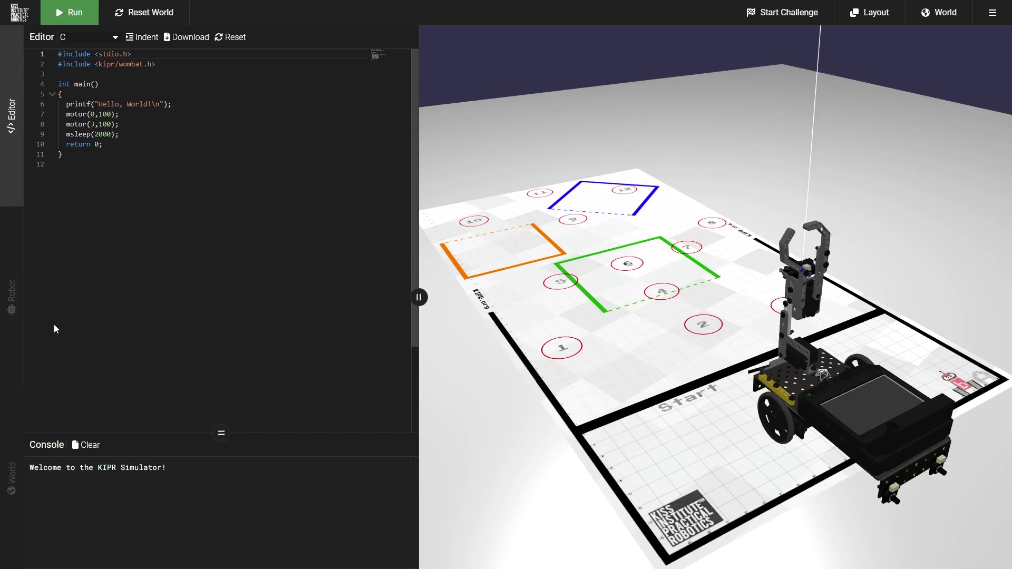
click(13, 310)
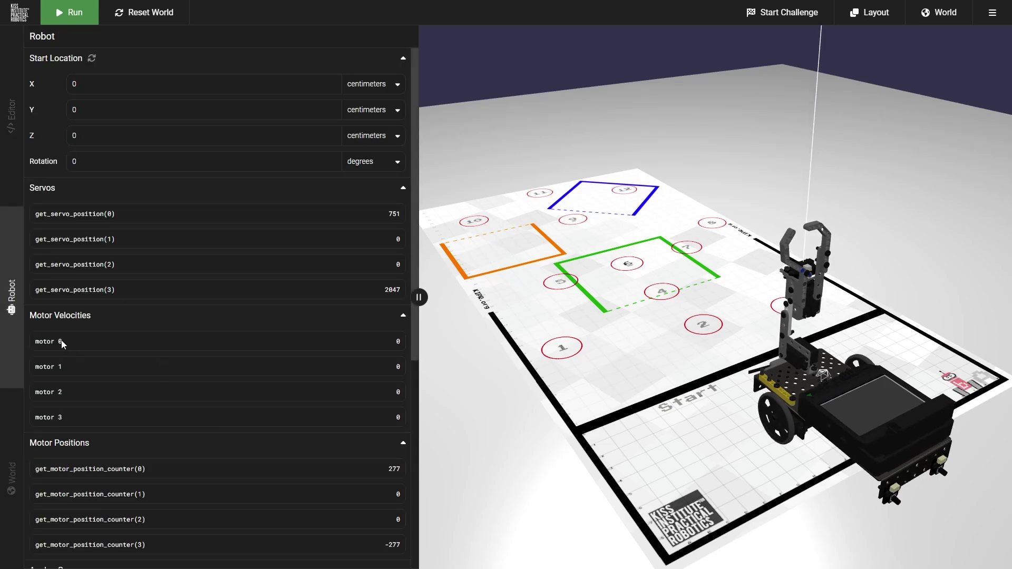
click(85, 340)
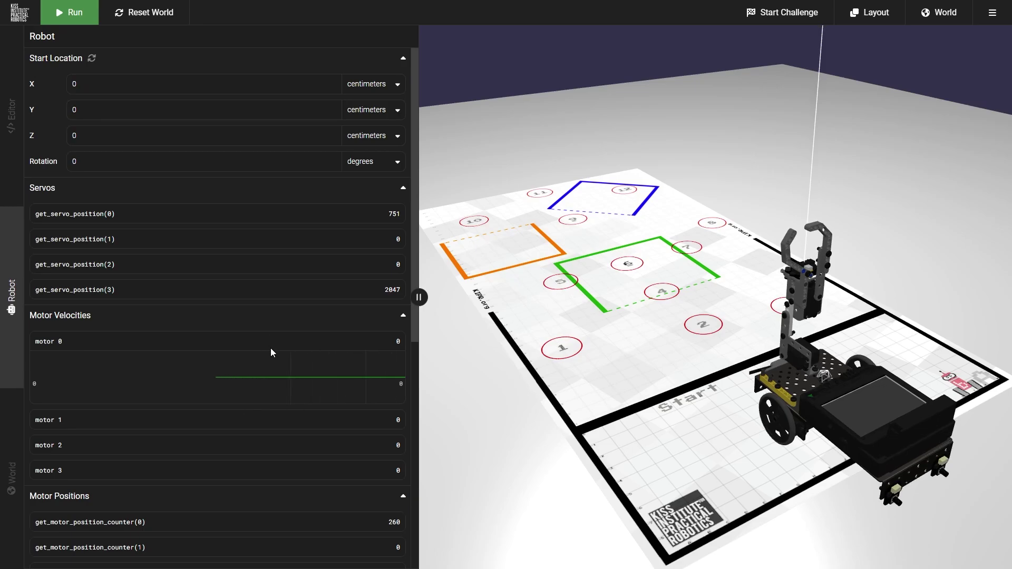
click(81, 22)
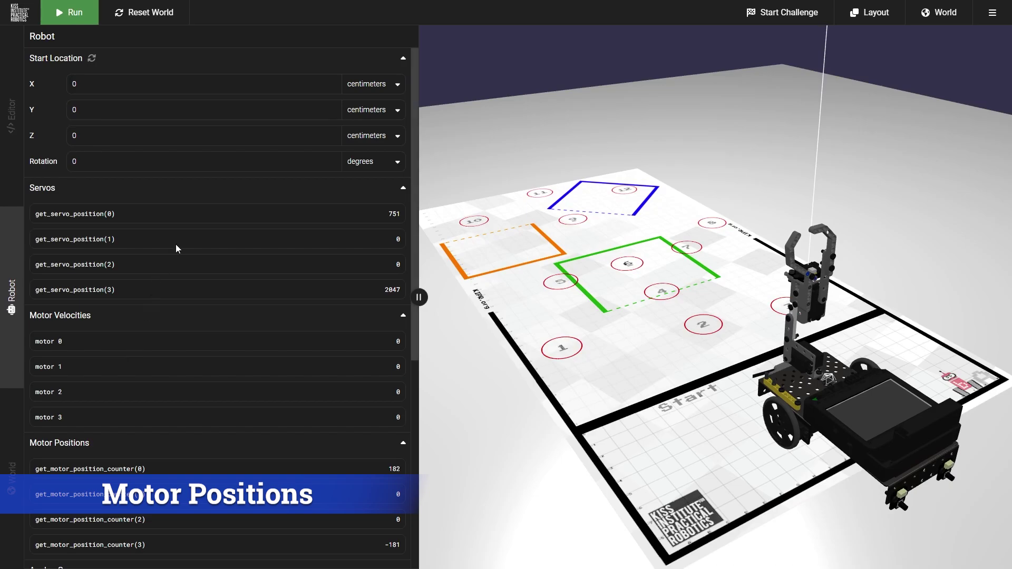
Step: Scroll down and expand the get_motor_position_counter(0) graph
scroll(175, 246, down, 4)
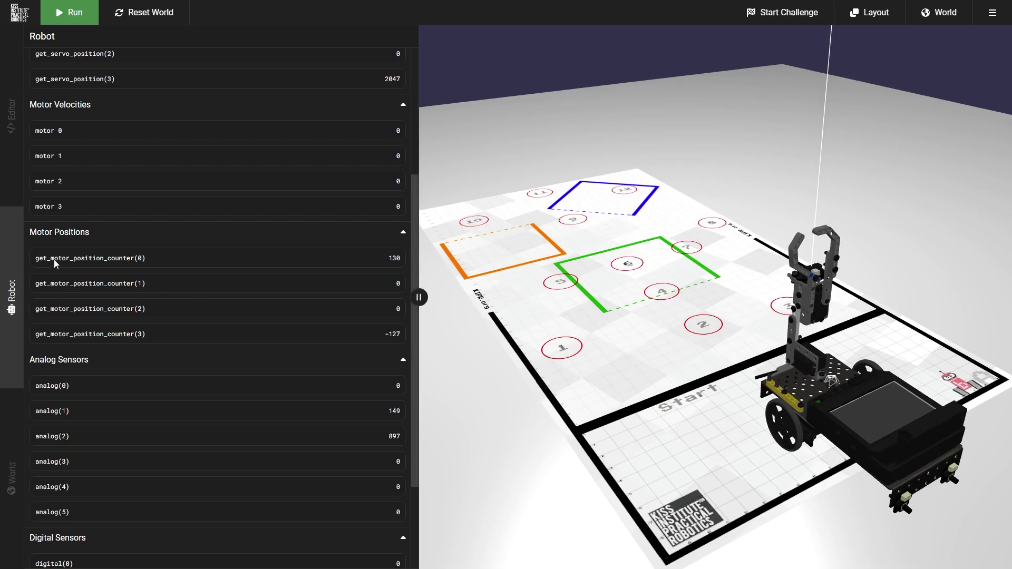
click(116, 261)
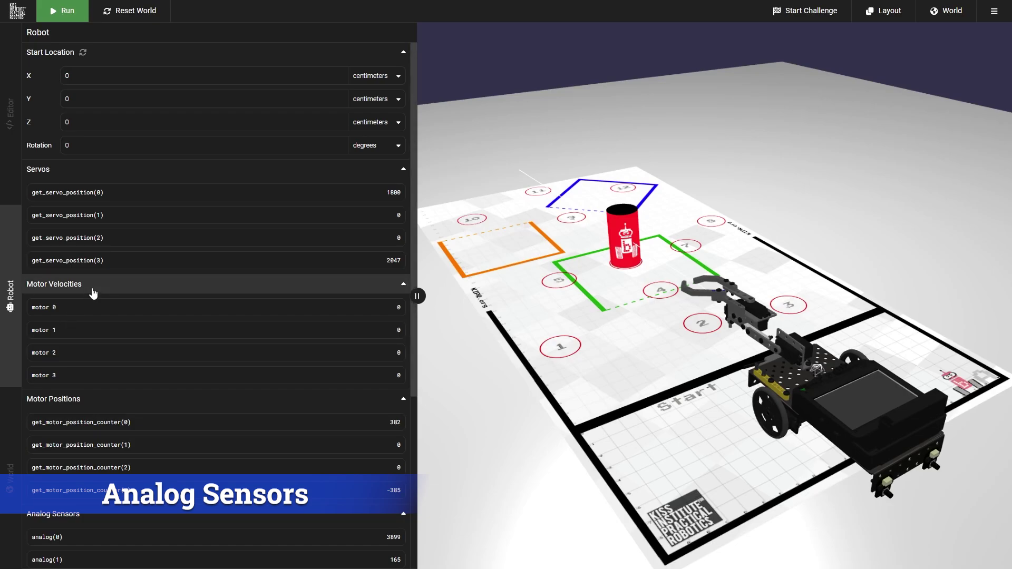
Step: Scroll to Analog Sensors and orbit and zoom around the robot's front, ending low beside the red can
scroll(92, 282, down, 4)
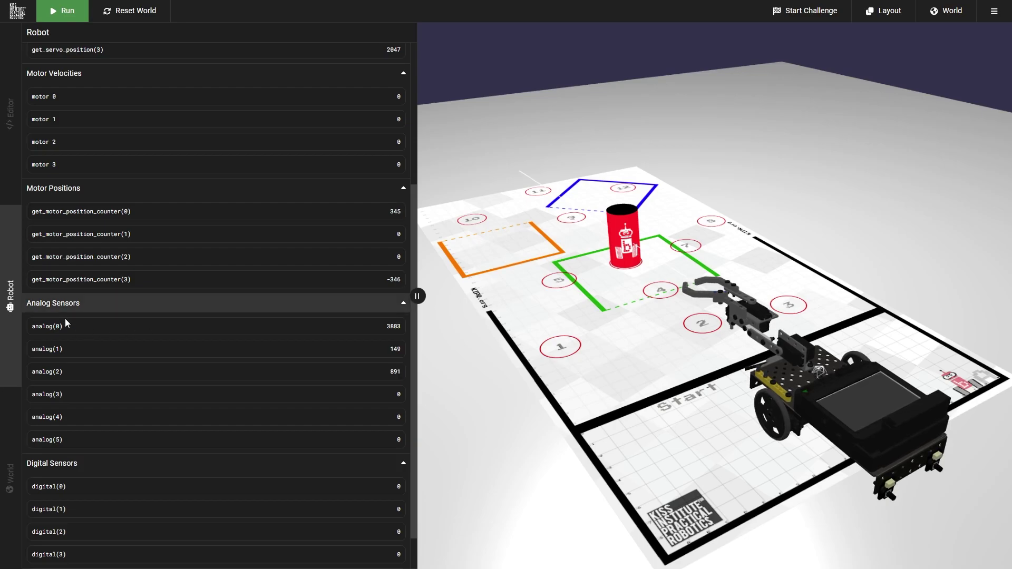
drag(557, 300, 739, 267)
scroll(739, 266, up, 5)
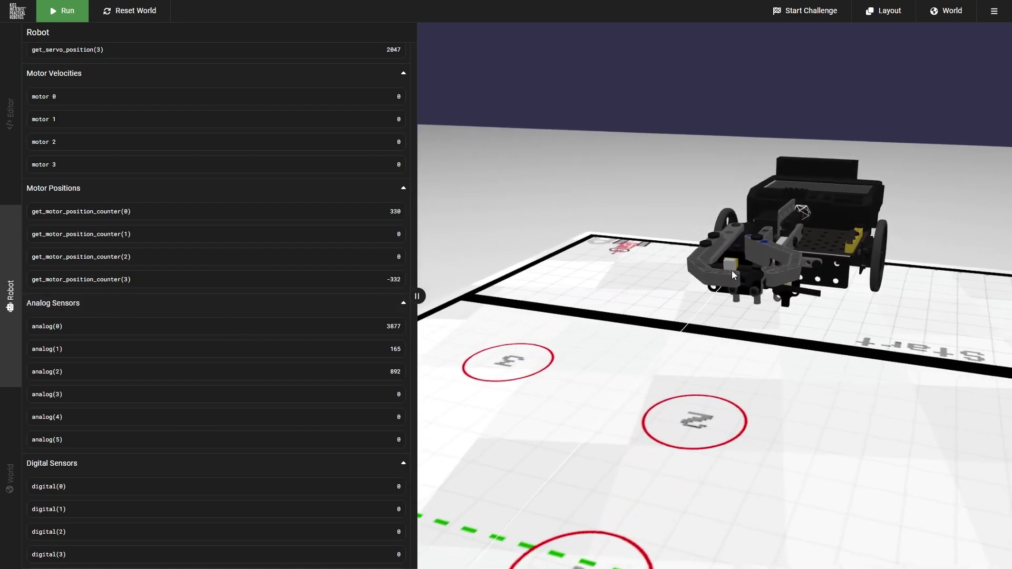
scroll(688, 221, up, 5)
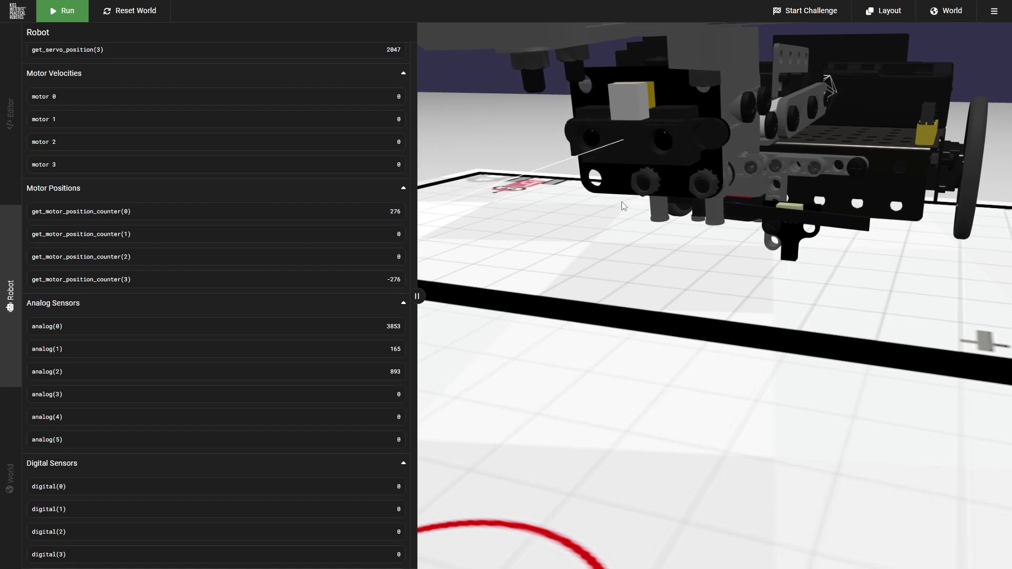
scroll(663, 178, down, 5)
drag(663, 178, 526, 314)
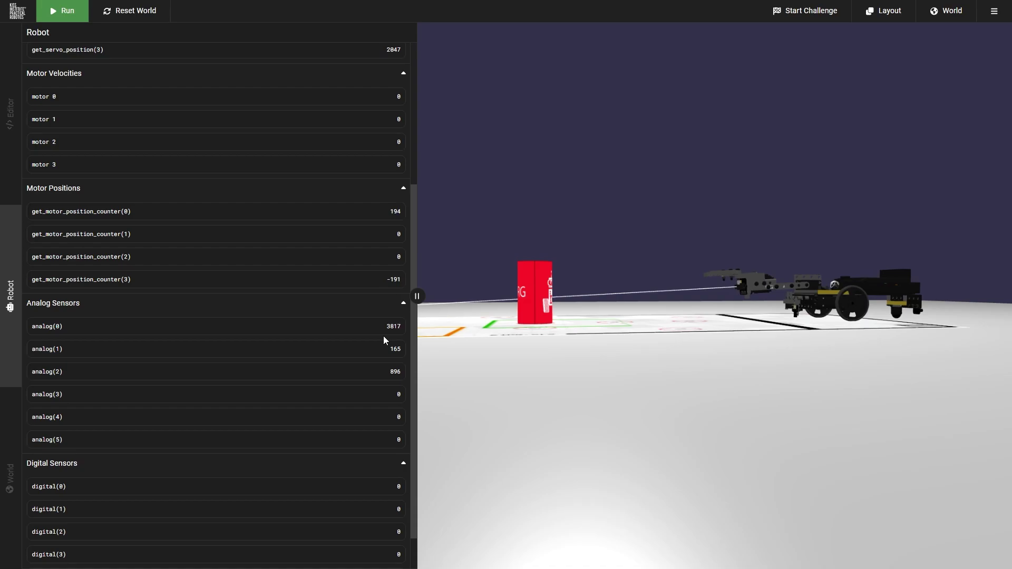
Step: Look down over the board, then zoom in and pan to a close-up of the robot's front sensor bar
drag(632, 290, 725, 230)
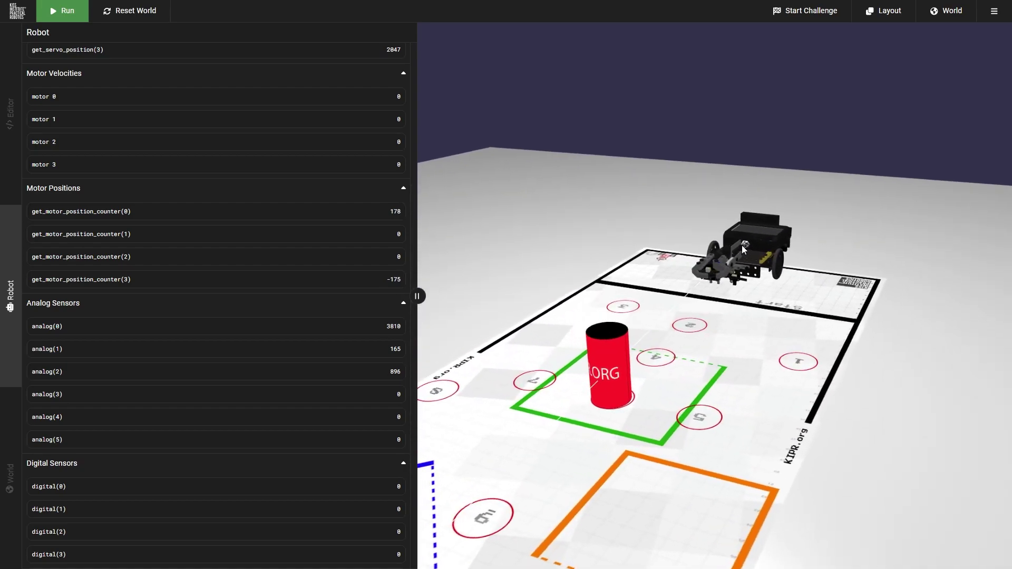
scroll(752, 253, up, 5)
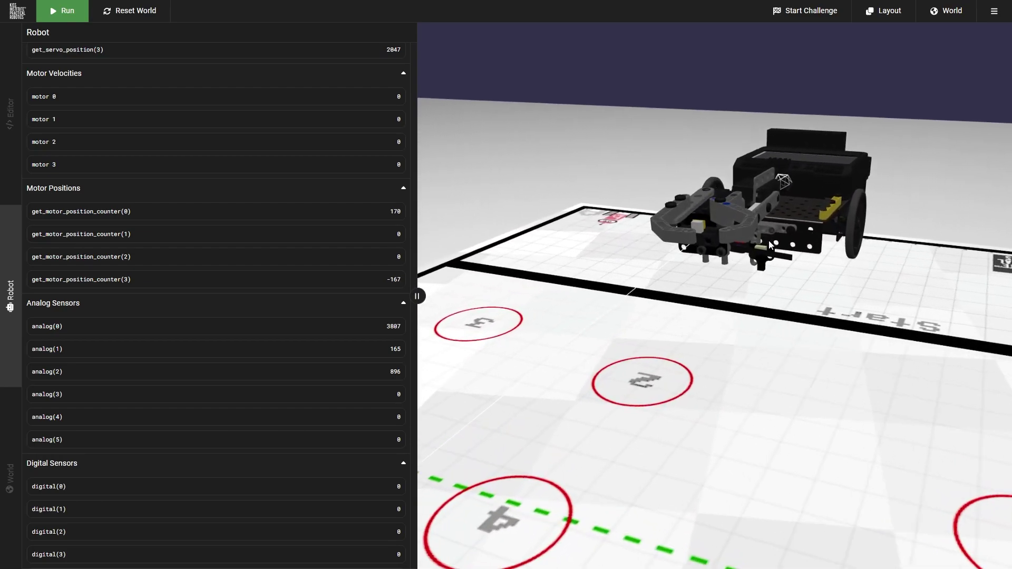
scroll(769, 245, up, 5)
drag(547, 278, 685, 303)
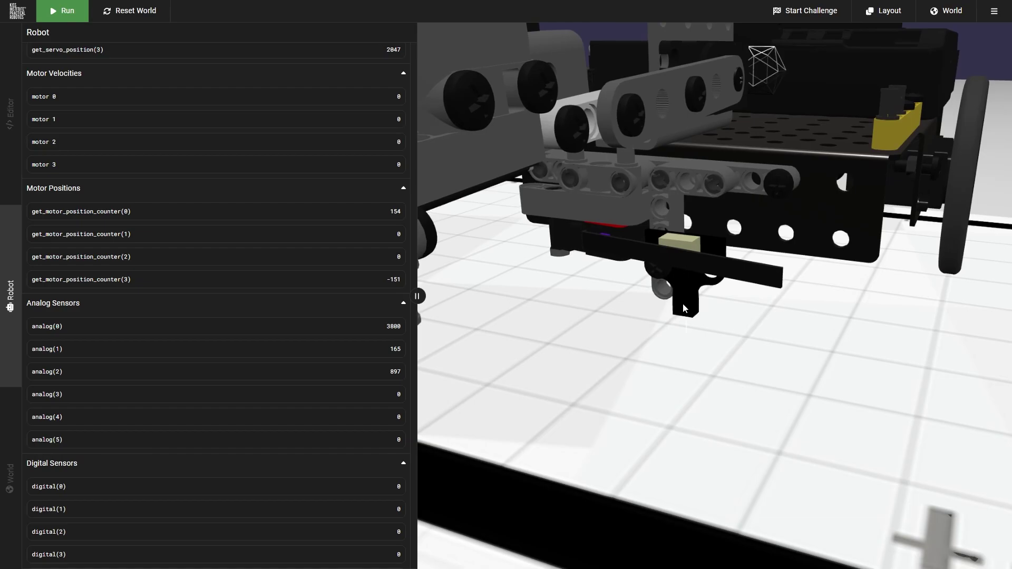
mouse_move(658, 335)
mouse_down()
mouse_move(649, 350)
mouse_move(673, 409)
mouse_move(662, 339)
mouse_up()
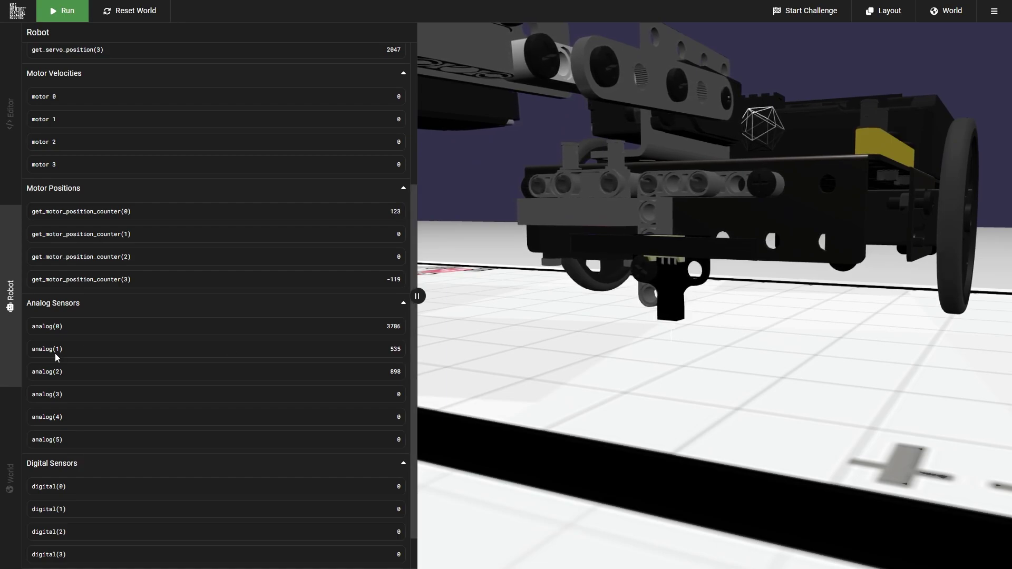
drag(671, 383, 692, 416)
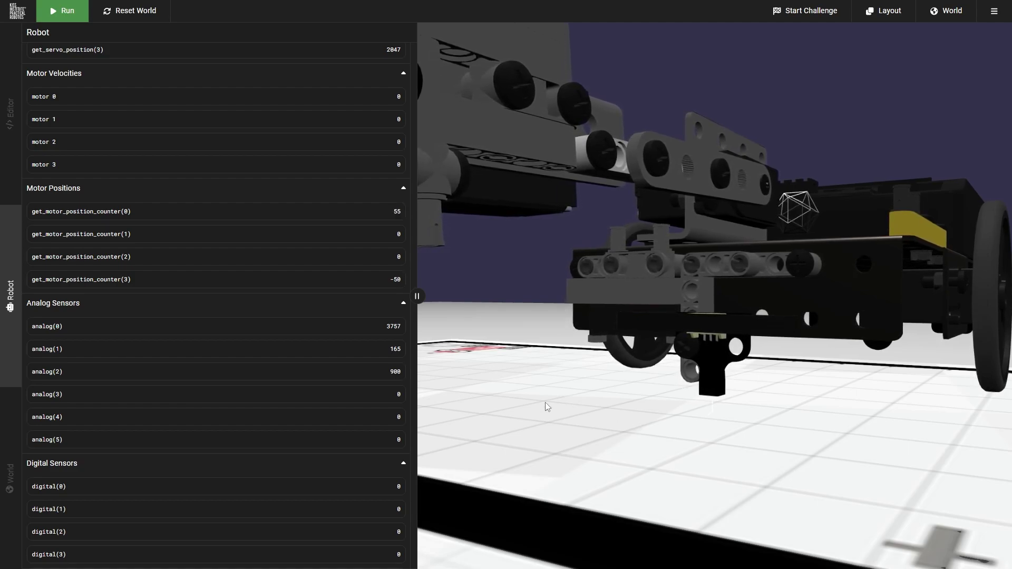
Step: Orbit past circles 2 and 3 to a close side view of the robot's wheels and controller
scroll(575, 388, down, 2)
drag(566, 384, 696, 354)
drag(804, 299, 648, 387)
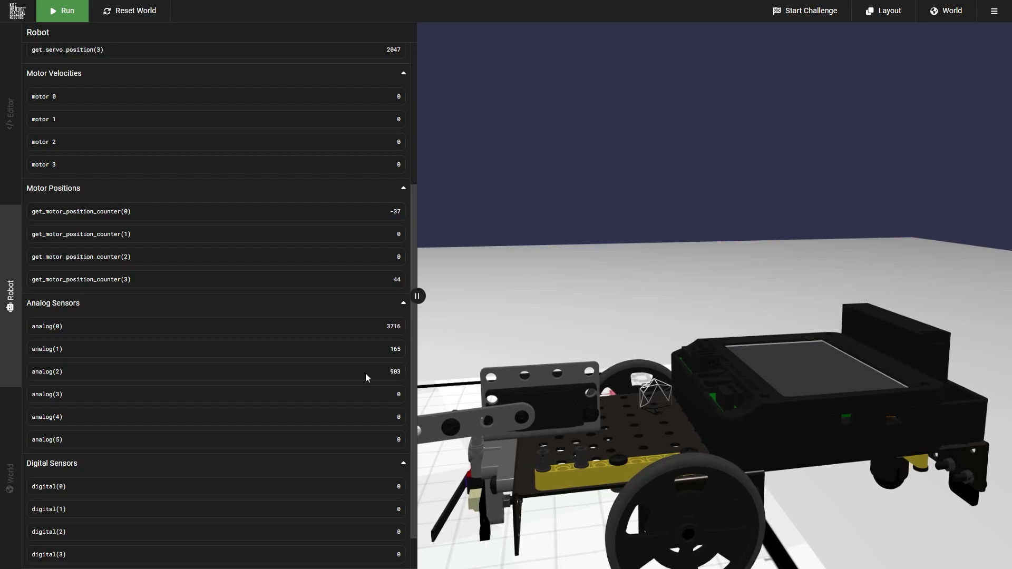
Step: Hide the scene light in the World items list, then return to the Robot sensor readouts
click(10, 460)
mouse_move(336, 147)
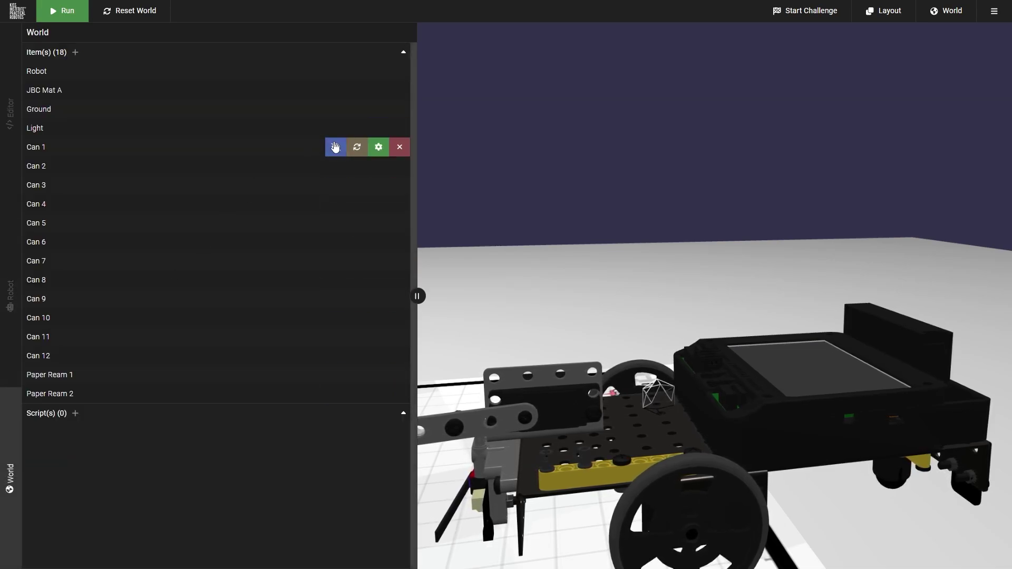
click(371, 129)
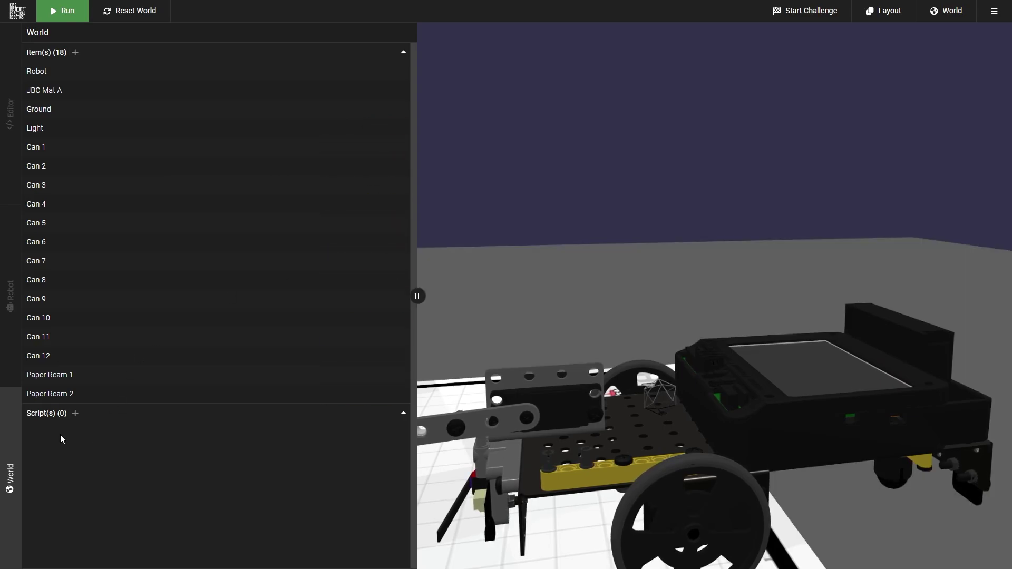
click(13, 329)
scroll(152, 340, down, 5)
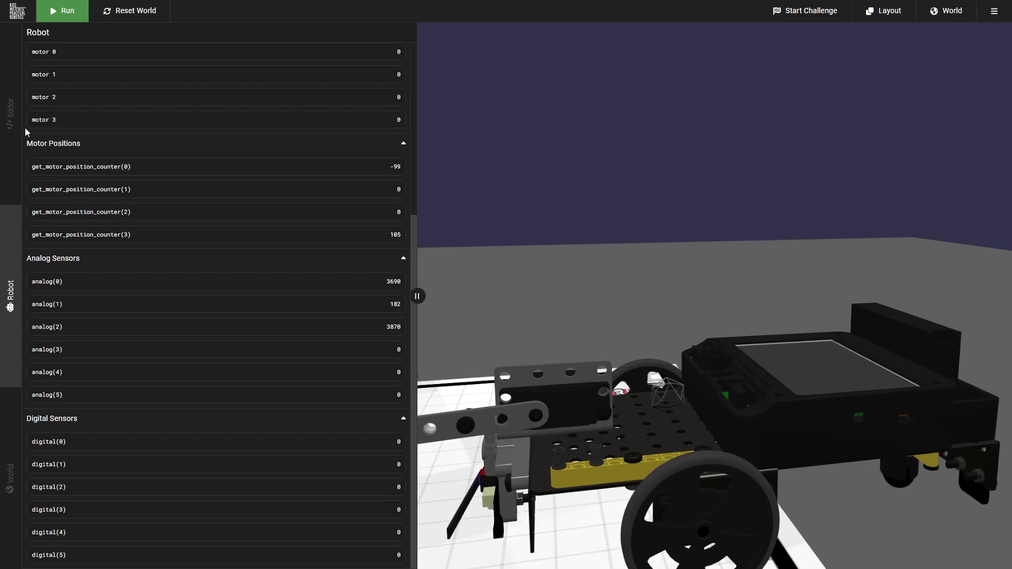
Step: Turn the scene light back on and expand the analog(0) reading's graph
click(5, 455)
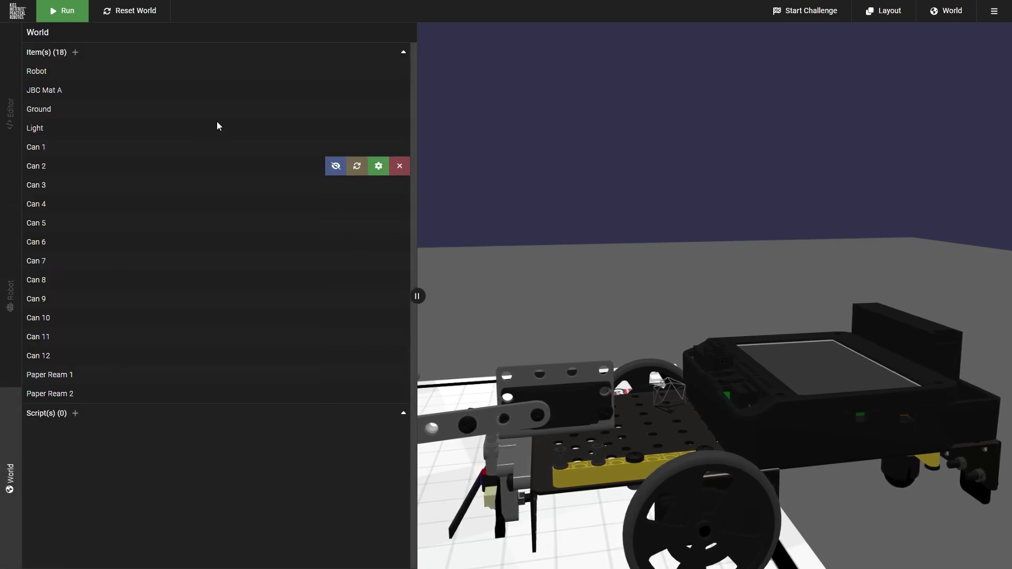
click(379, 130)
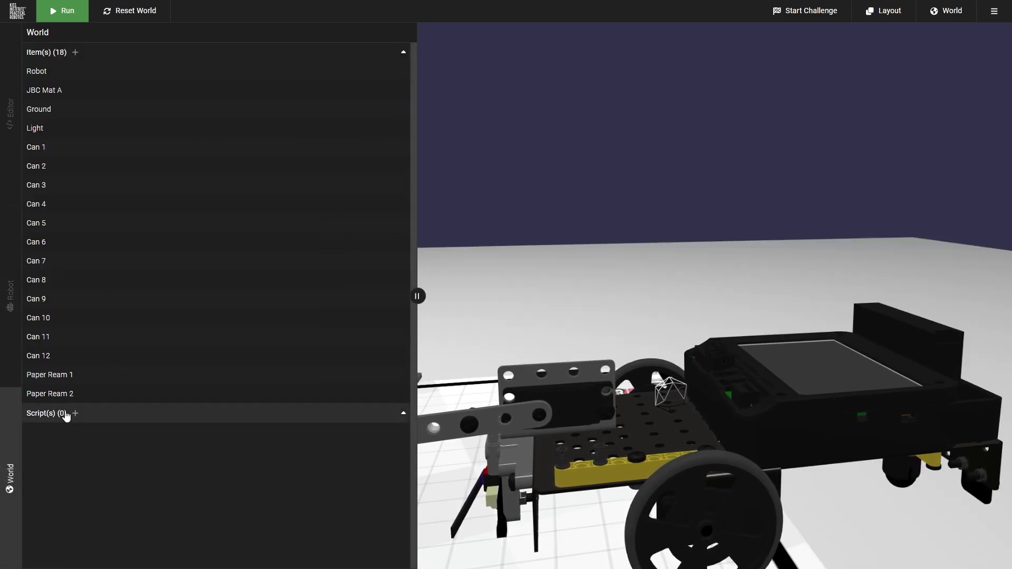
click(11, 294)
scroll(112, 349, down, 5)
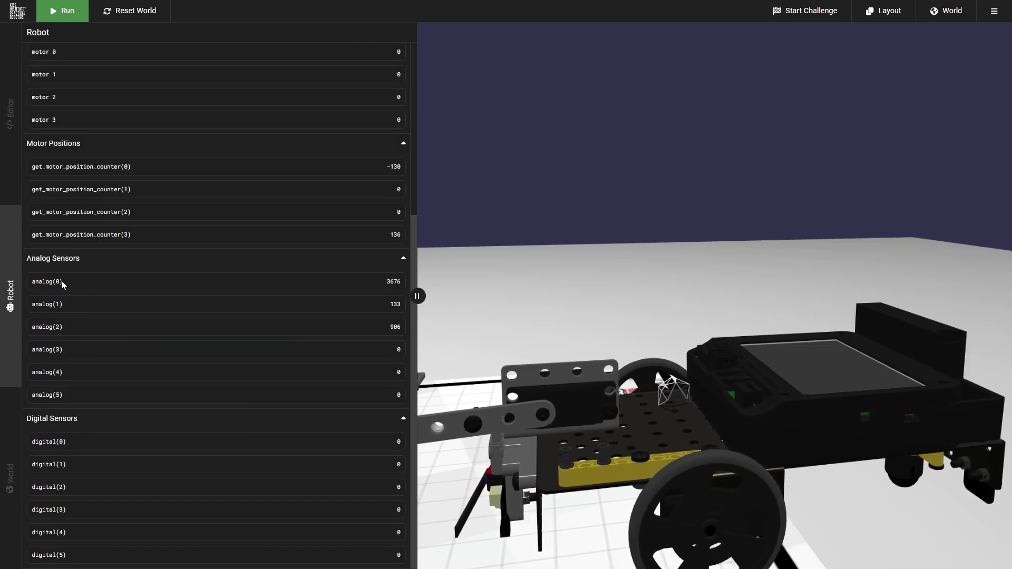
click(62, 281)
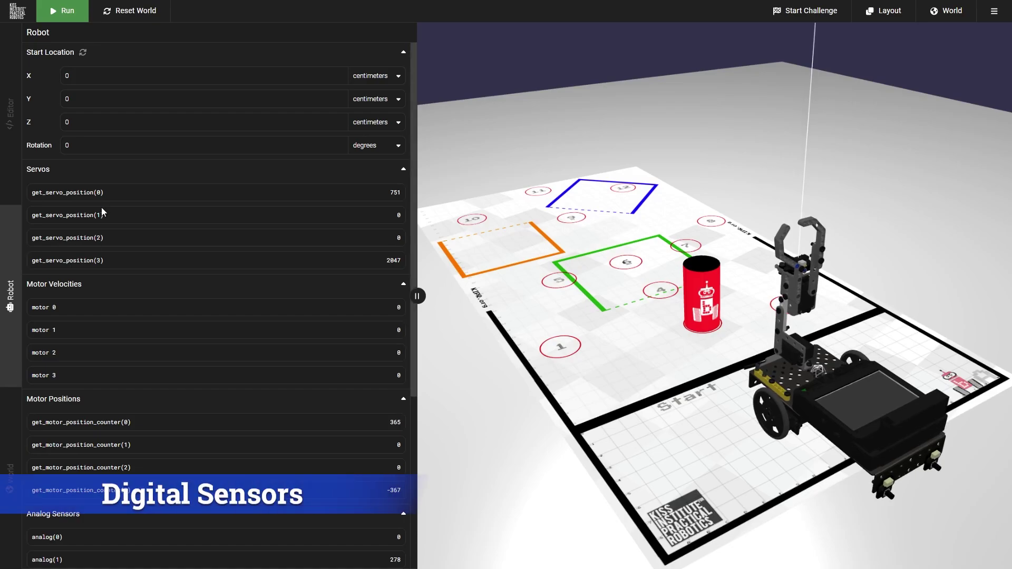
Step: Orbit to the board's opposite side and zoom to a side-on robot near Start and the red can
scroll(202, 167, down, 5)
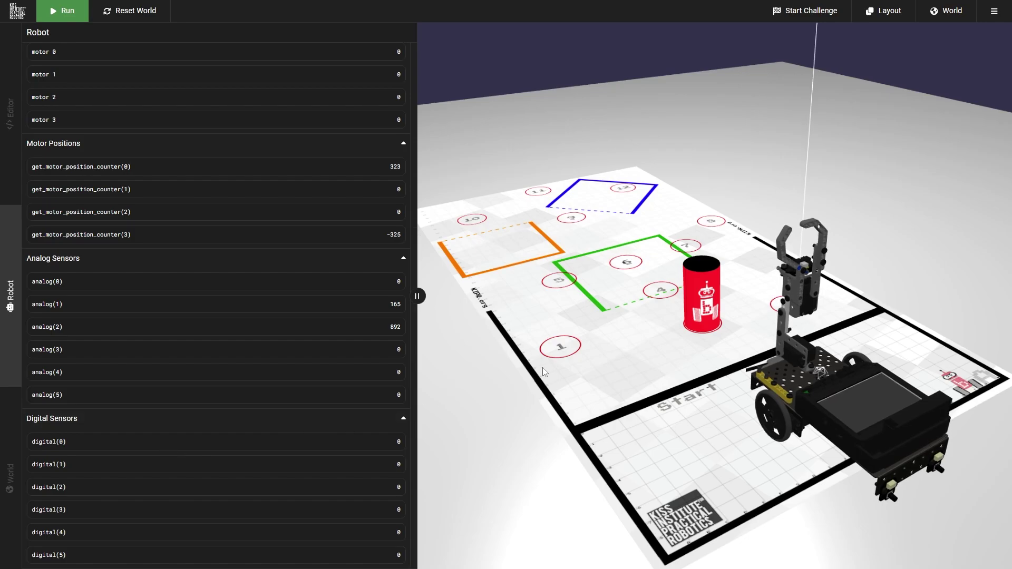
drag(614, 352, 765, 266)
scroll(777, 243, up, 5)
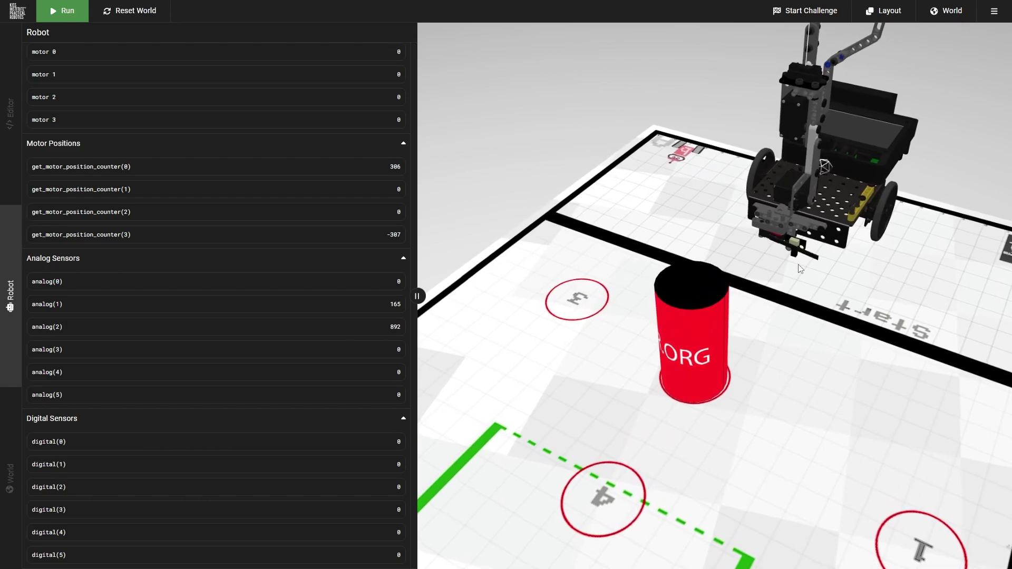
scroll(736, 272, up, 8)
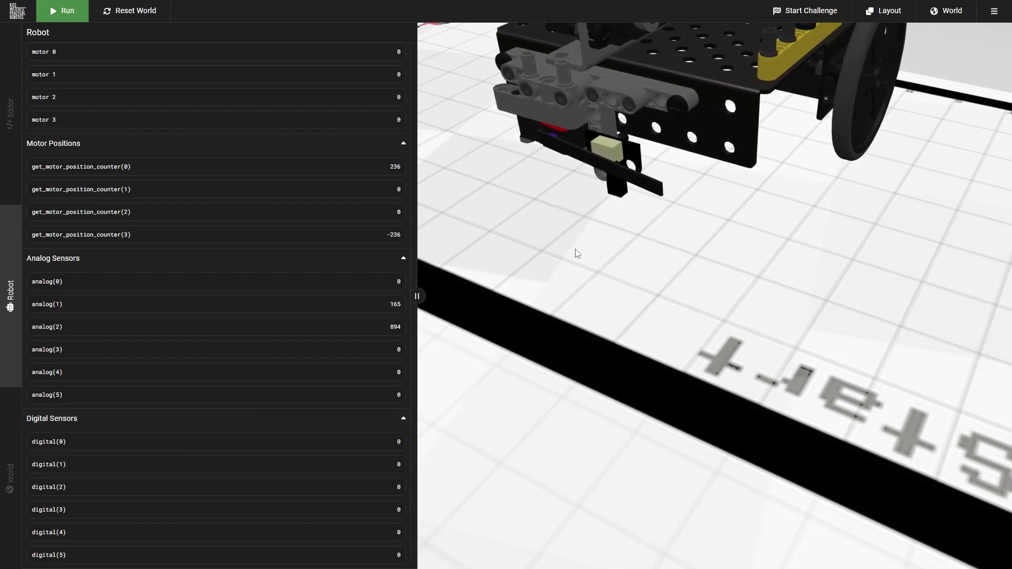
scroll(604, 192, down, 10)
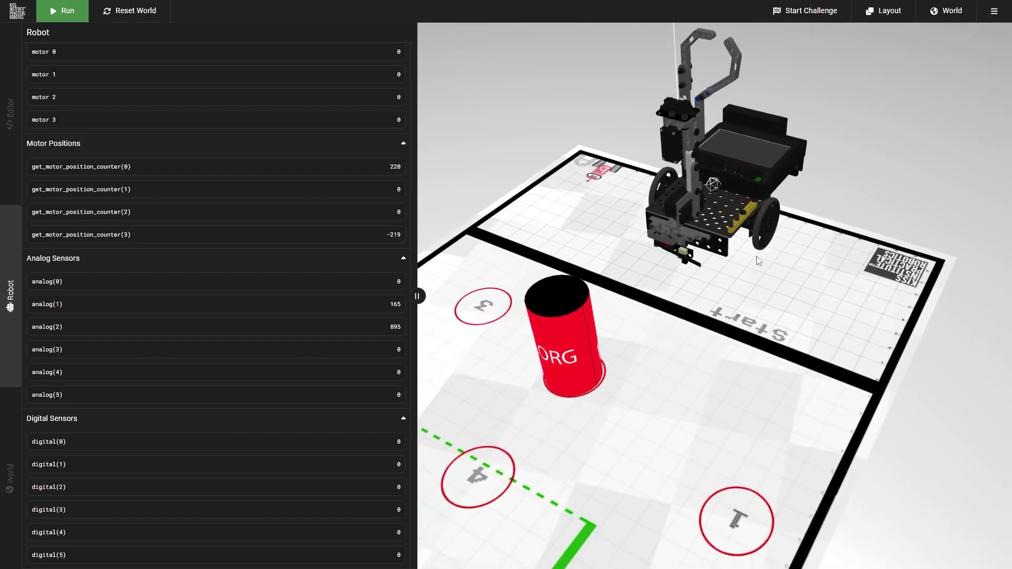
drag(755, 304, 827, 394)
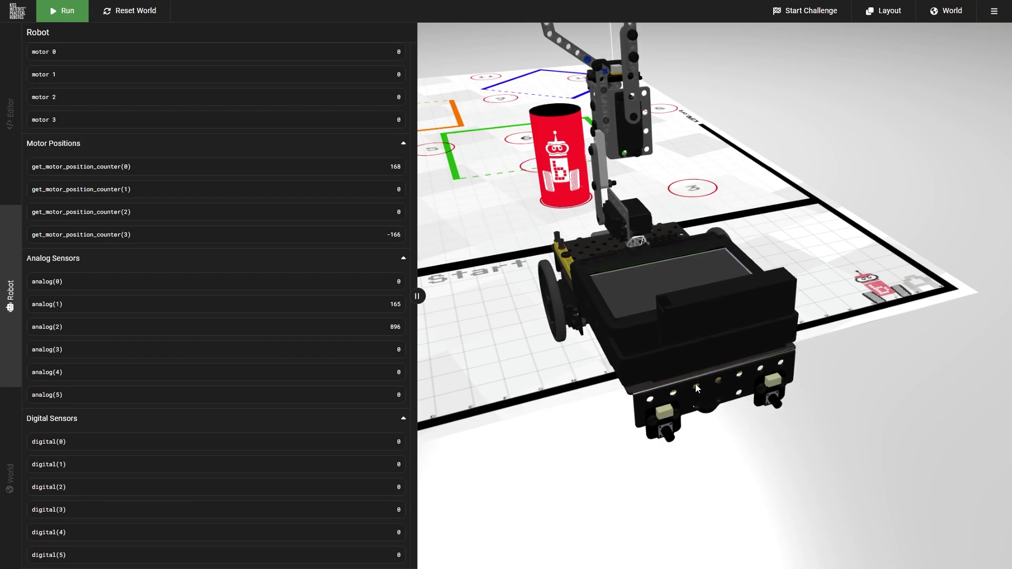
drag(543, 332, 591, 342)
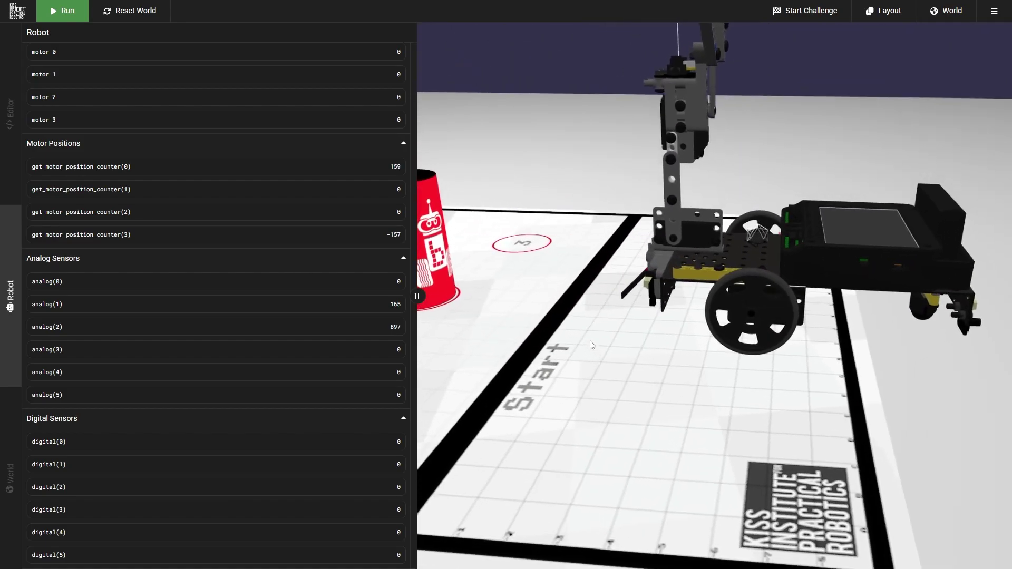
Step: Expand the digital(0) graph and run the robot program toward the can
click(57, 443)
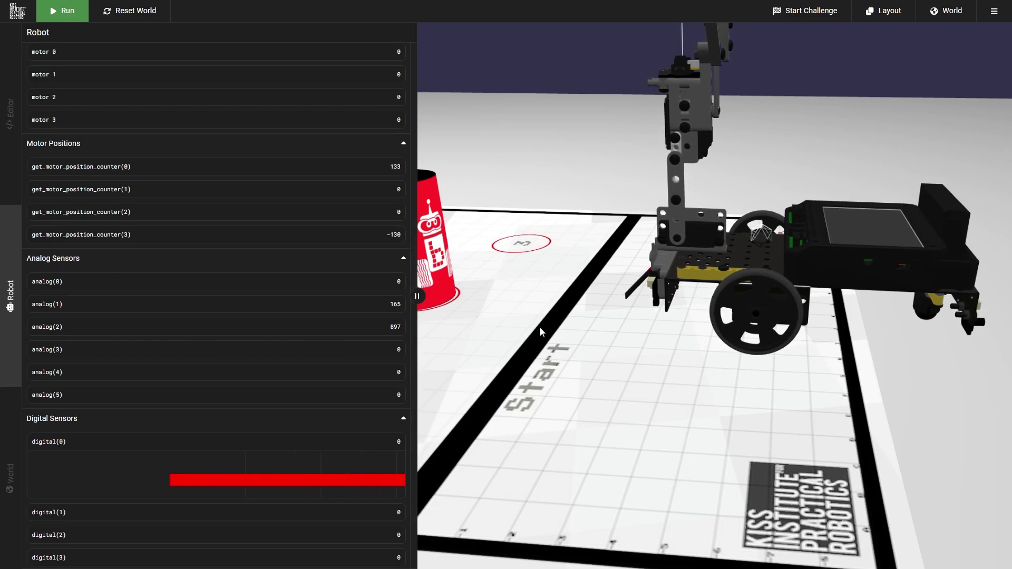
scroll(548, 343, down, 5)
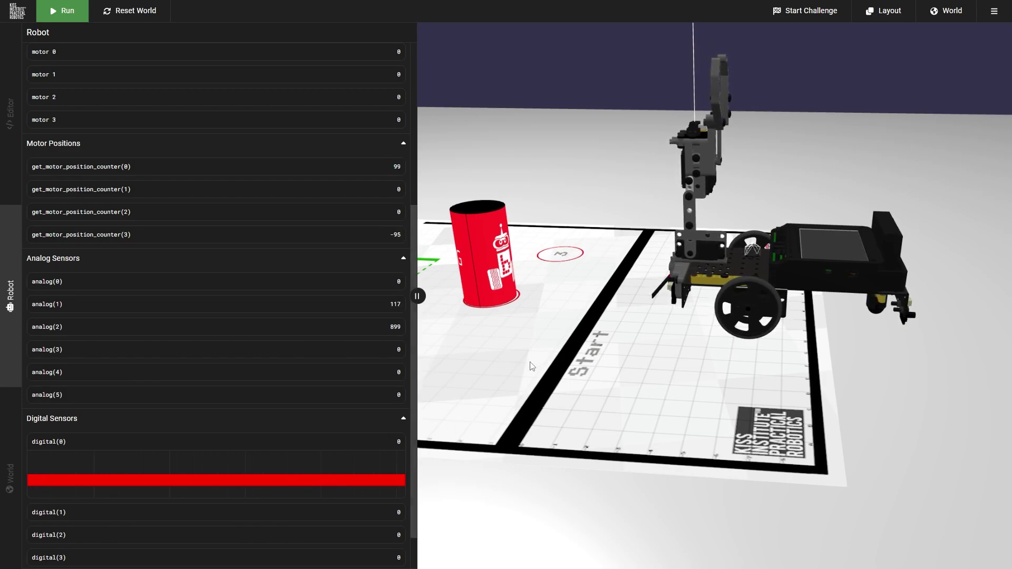
click(66, 11)
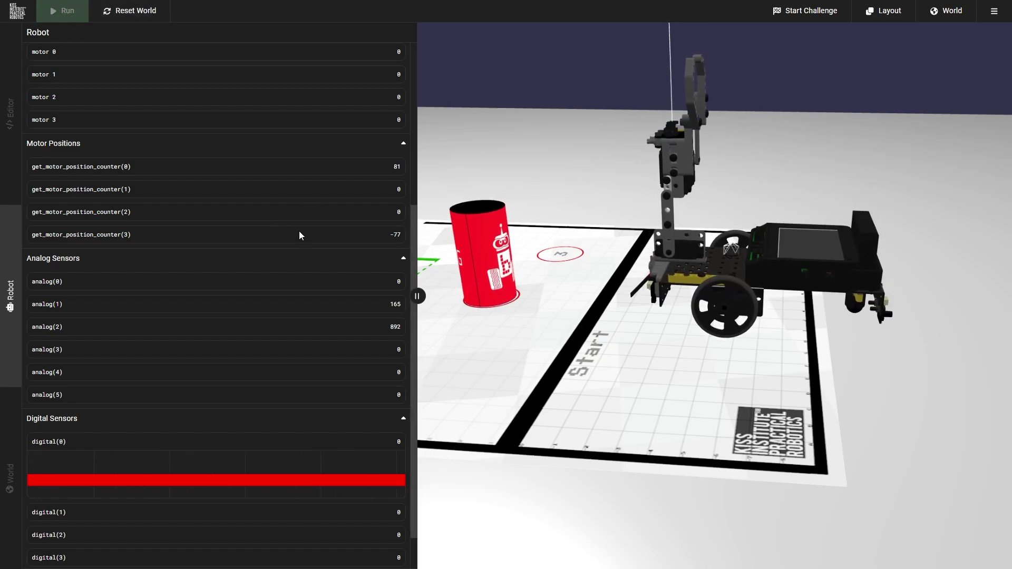